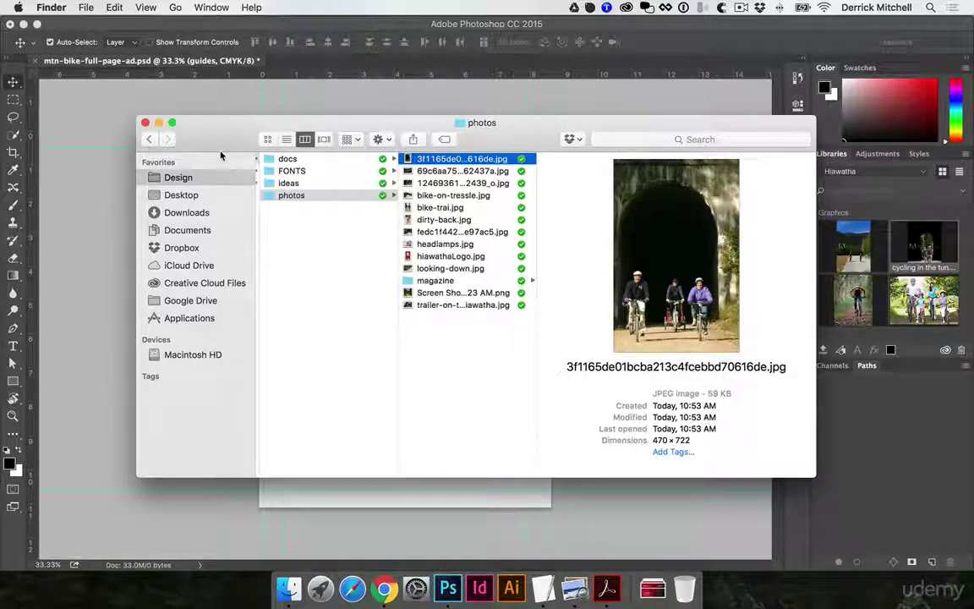
Examine enlarged previews of the images in the photos folder, one after another from the tunnel photo to trailer-on-the-Hiawatha.jpg.
key("space")
key("Down")
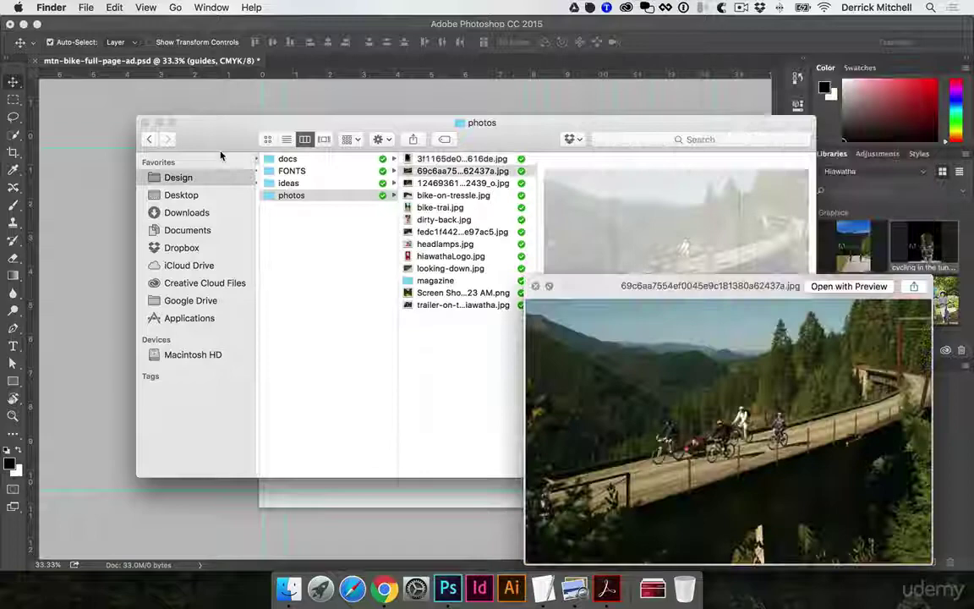
key("Down")
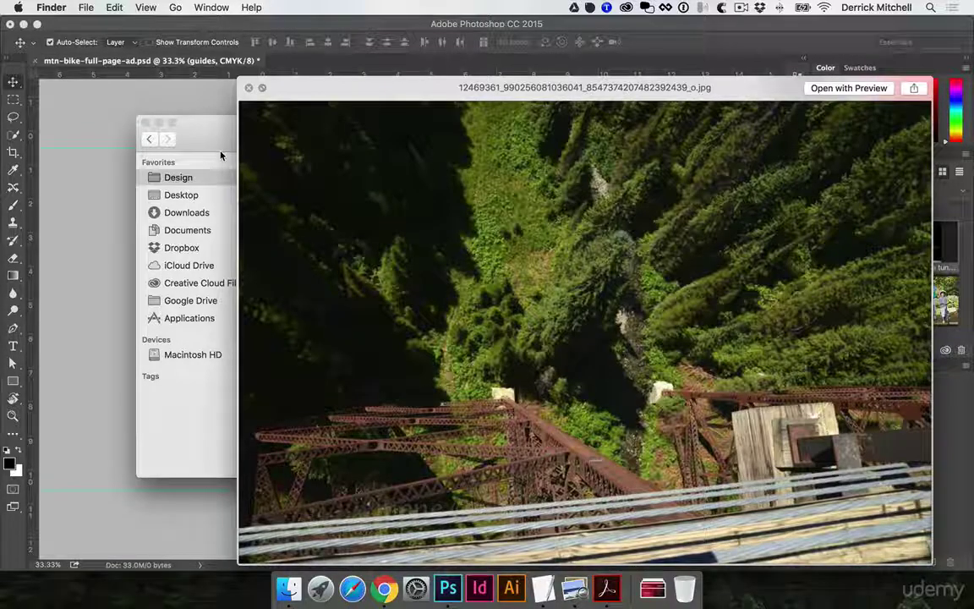
key("Down")
key("Down")
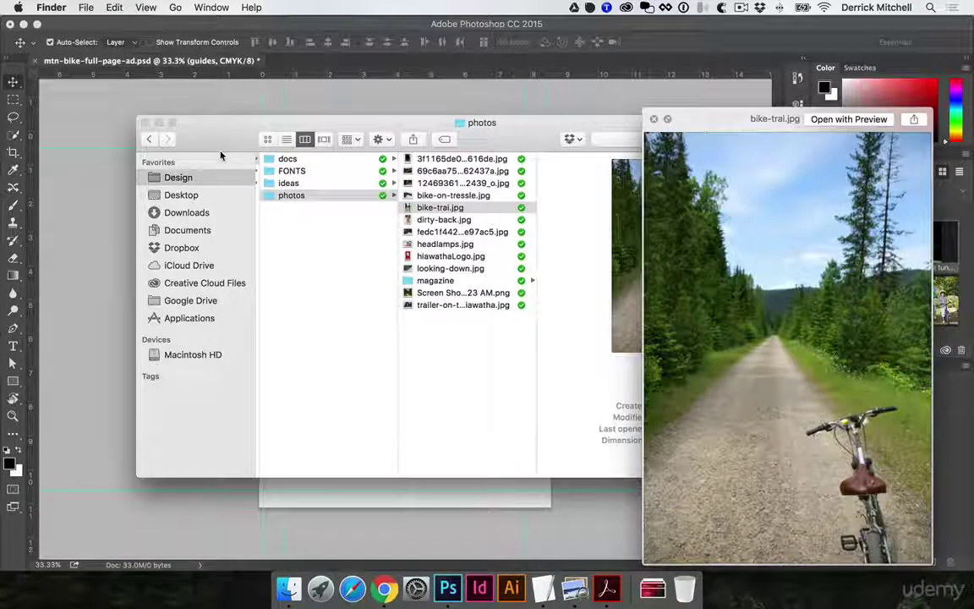
key("Down")
key("Down")
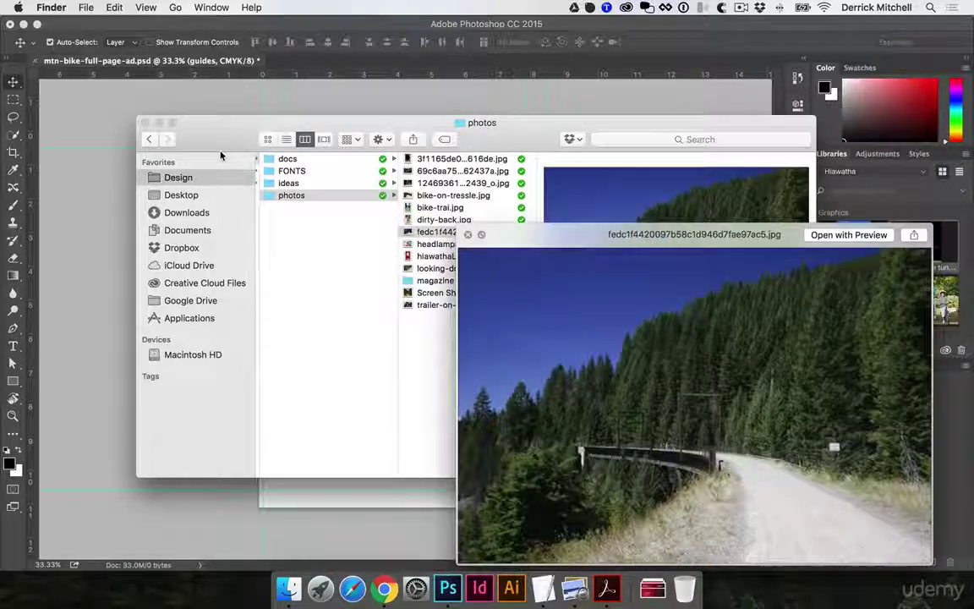
key("Down")
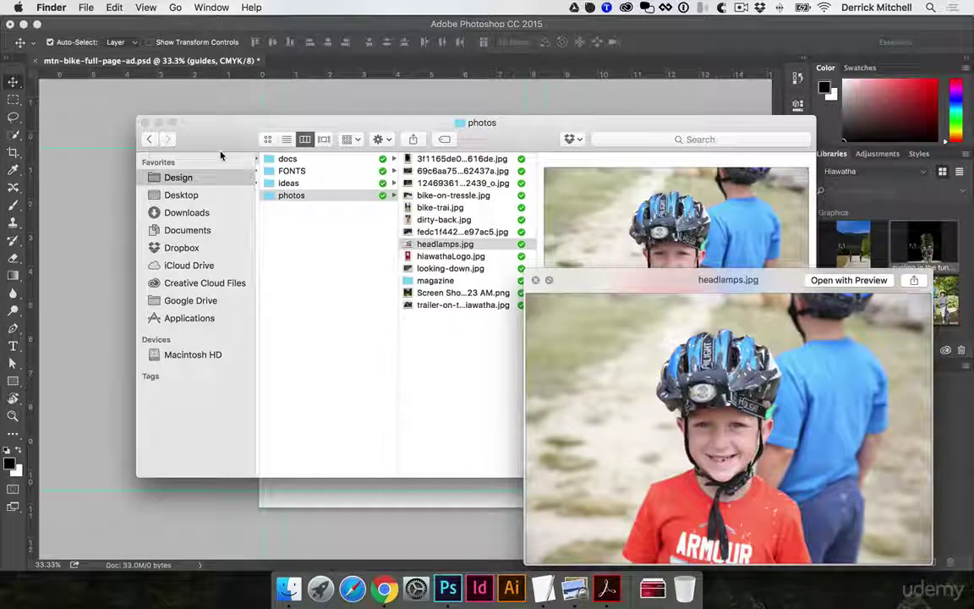
key("Down")
key("Down")
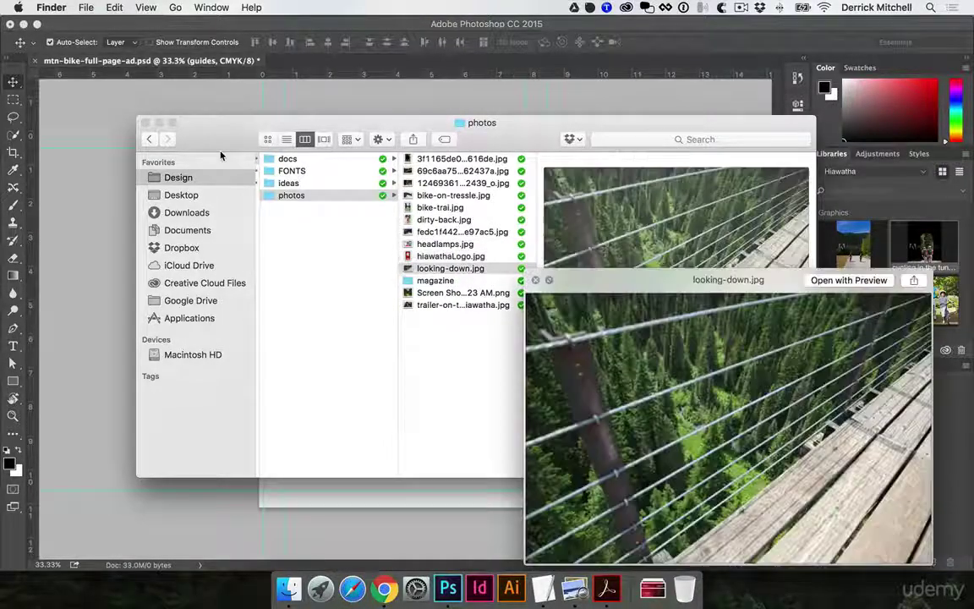
key("Down")
key("Down")
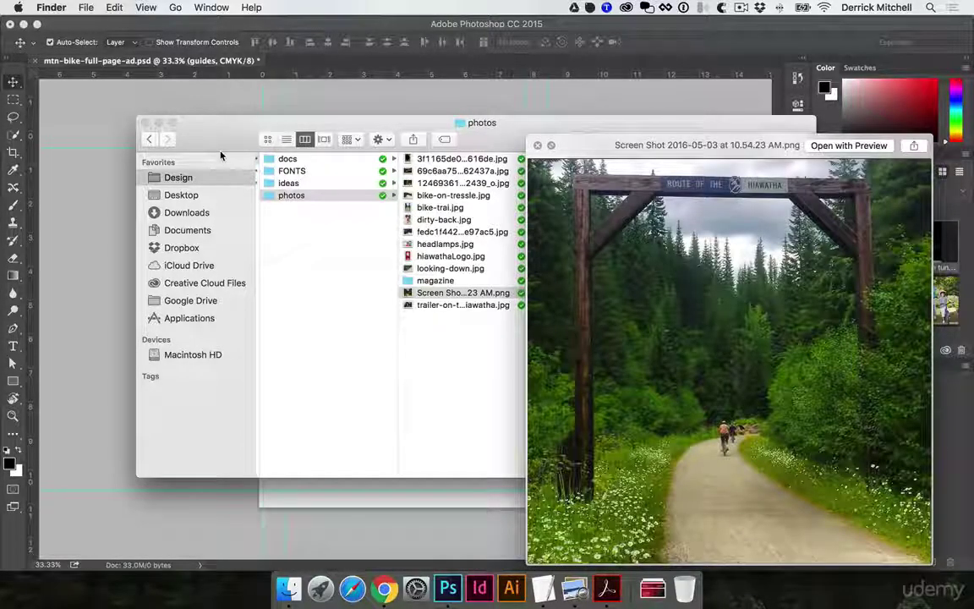
key("Down")
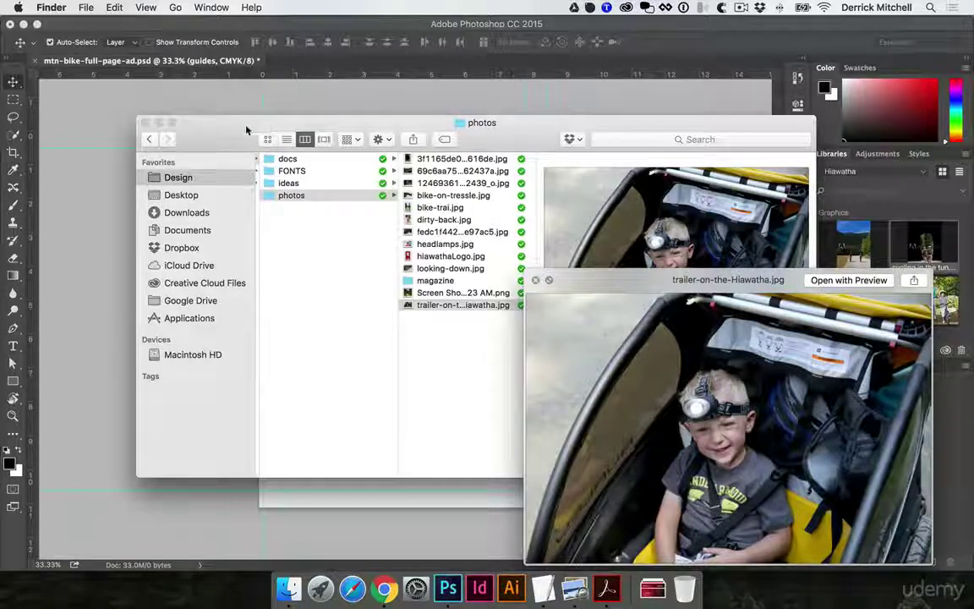
Switch to Photoshop and place the "mountain biking" graphic from the Hiawatha library on the ad page.
left_click(321, 96)
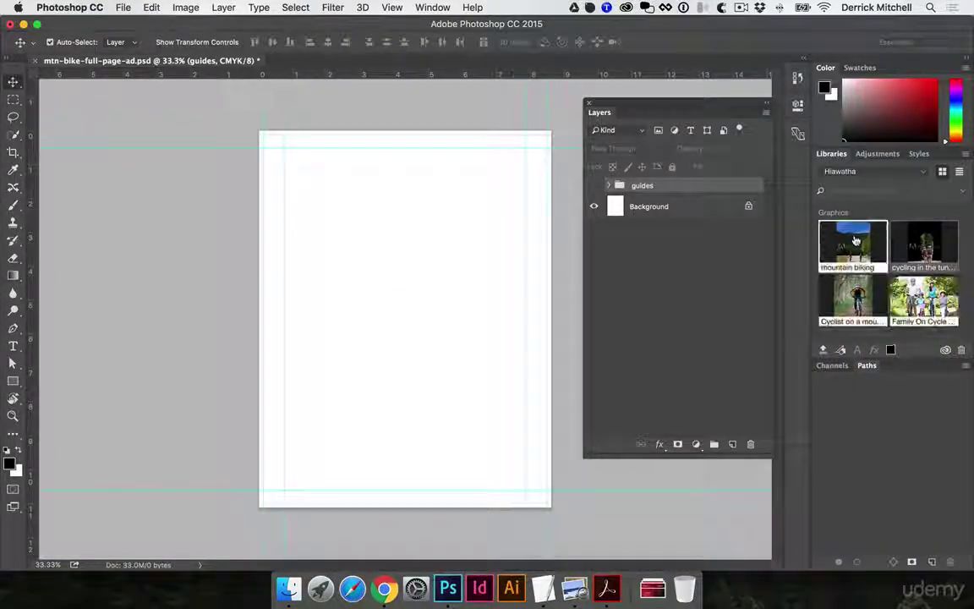
mouse_move(855, 246)
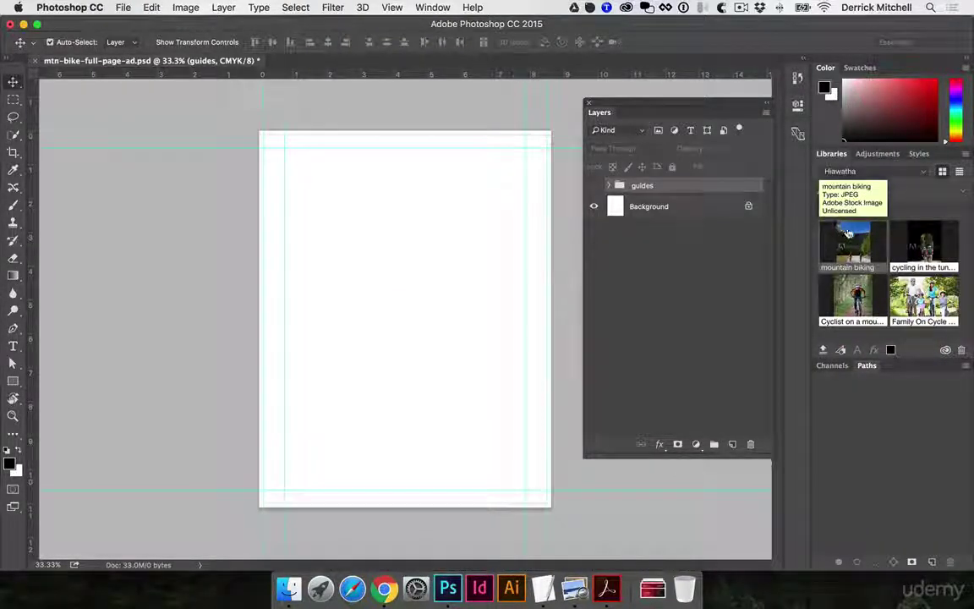
left_click_drag(850, 234, 254, 178)
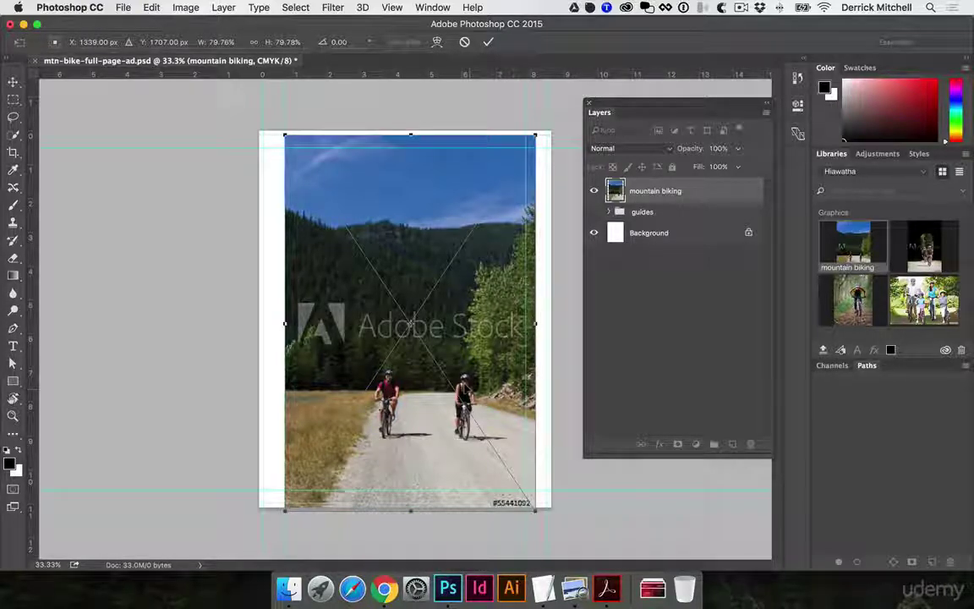
key("Return")
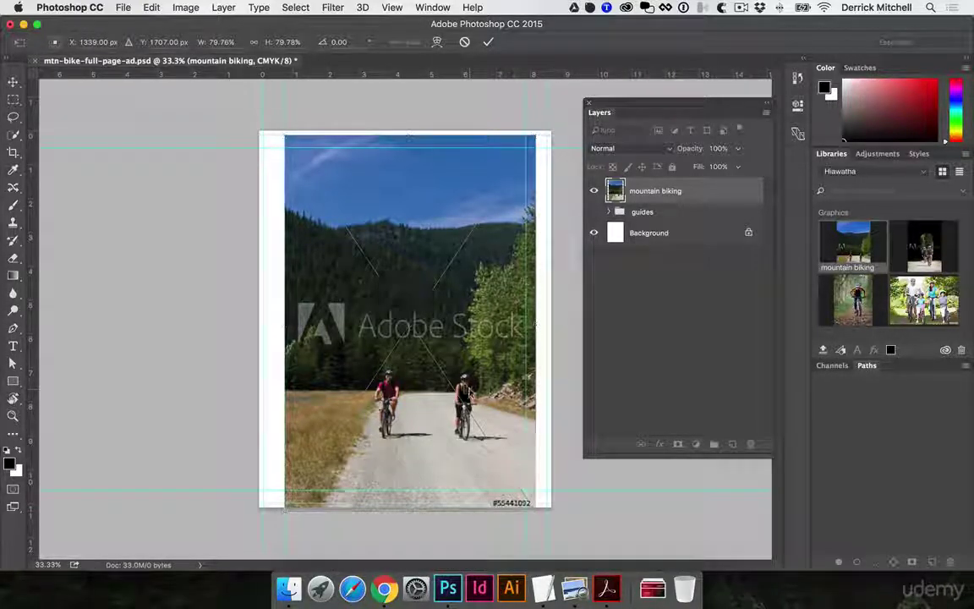
Try the "cycling in the tunnel" library graphic on the page, shift it slightly, and delete its layer.
left_click_drag(924, 244, 397, 289)
key("Return")
left_click_drag(390, 229, 403, 272)
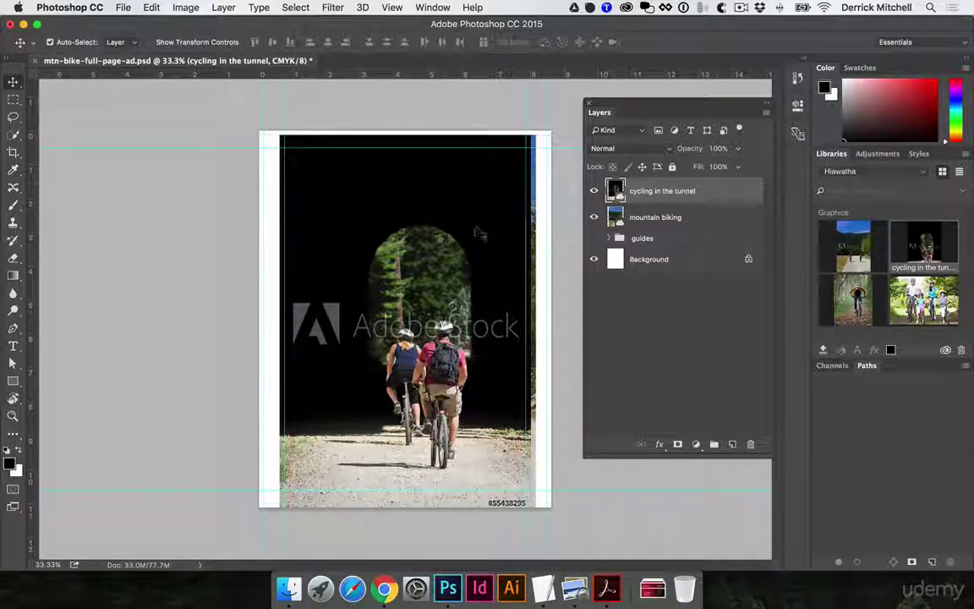
key("Delete")
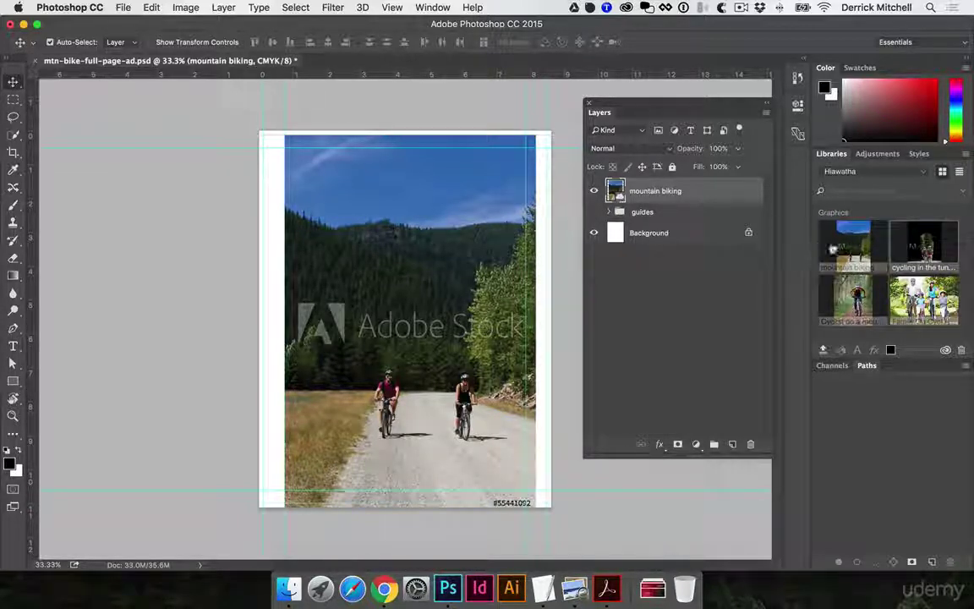
right_click(854, 241)
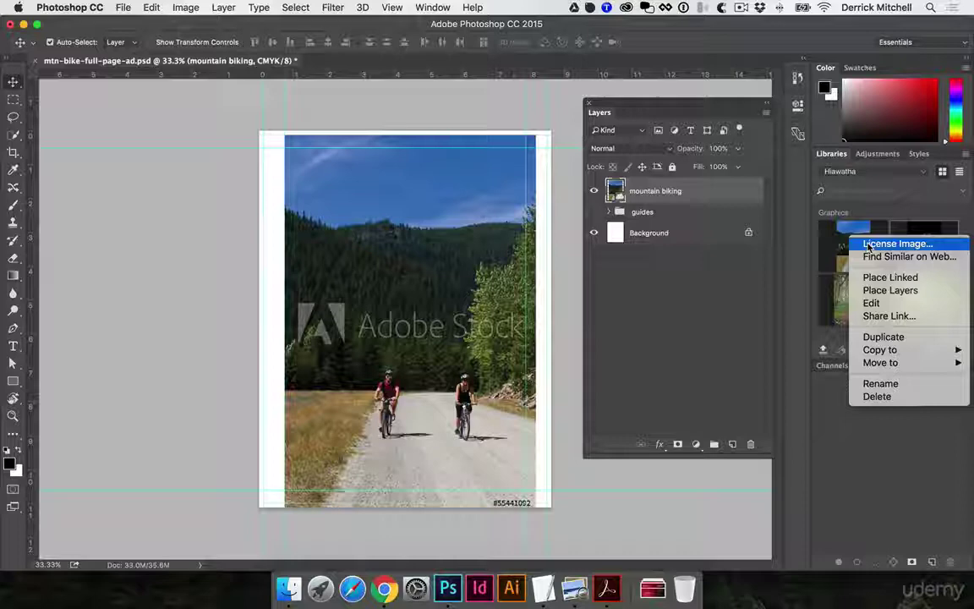
left_click(467, 295)
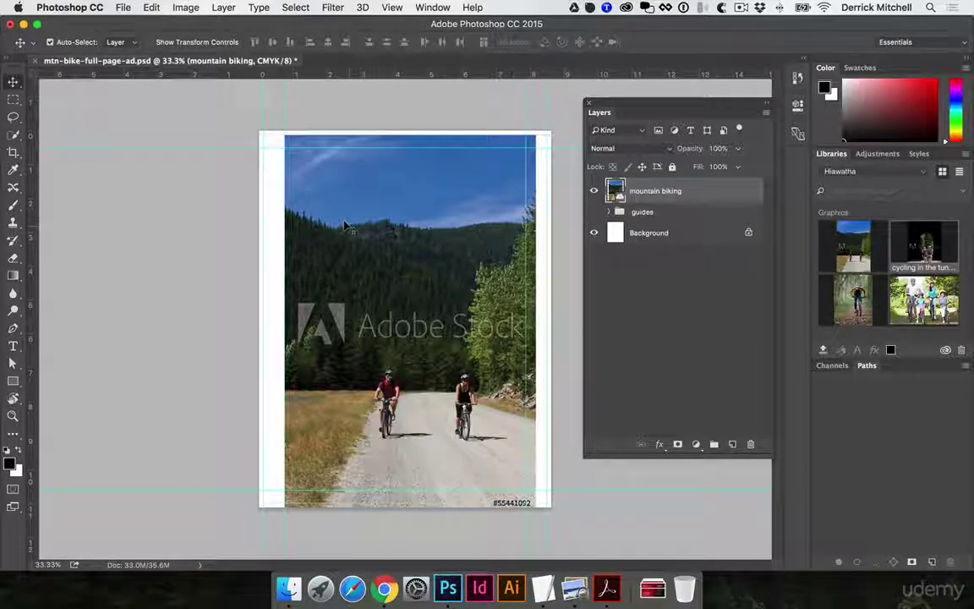
Scale the mountain biking image to about 94% to span the page width and align its top edge with the page top.
key("super+t")
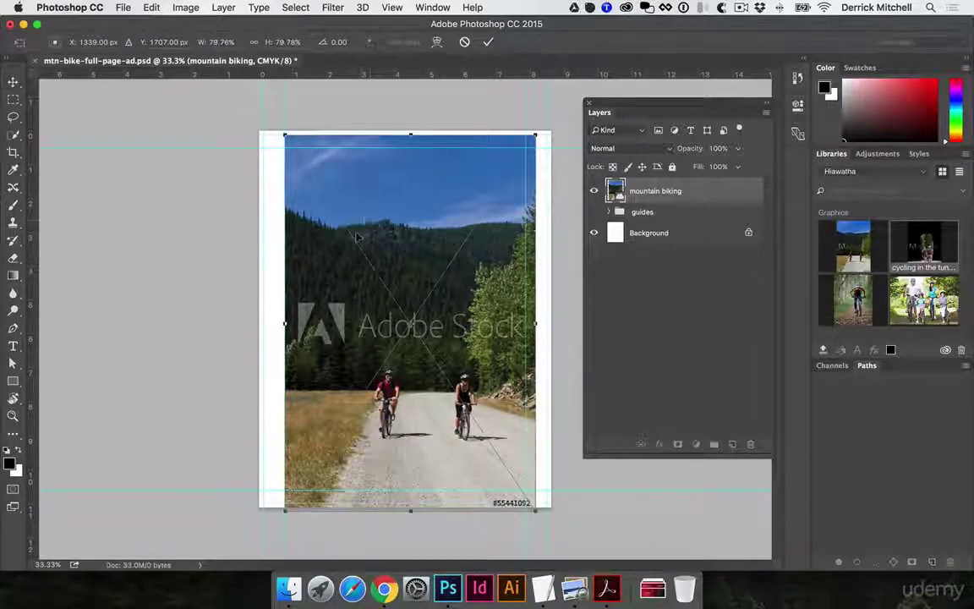
left_click_drag(536, 134, 554, 109)
left_click_drag(263, 103, 254, 89)
left_click_drag(410, 393, 408, 358)
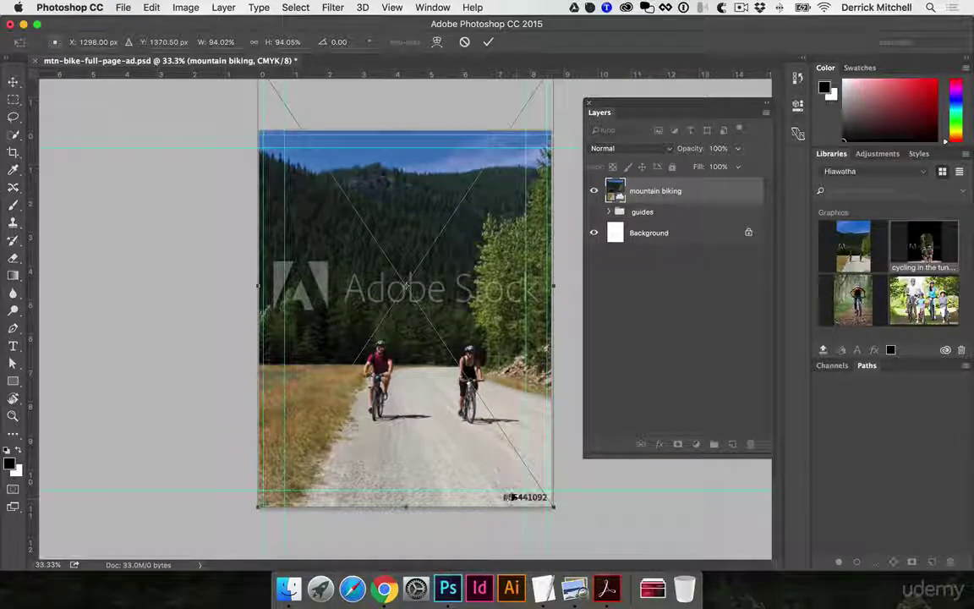
left_click_drag(457, 307, 457, 369)
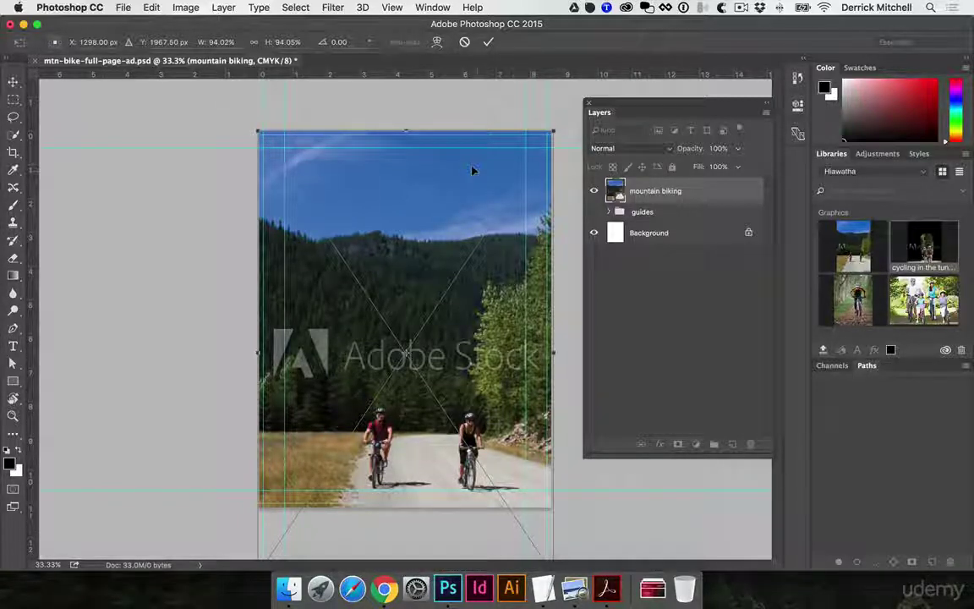
key("Return")
key("Return")
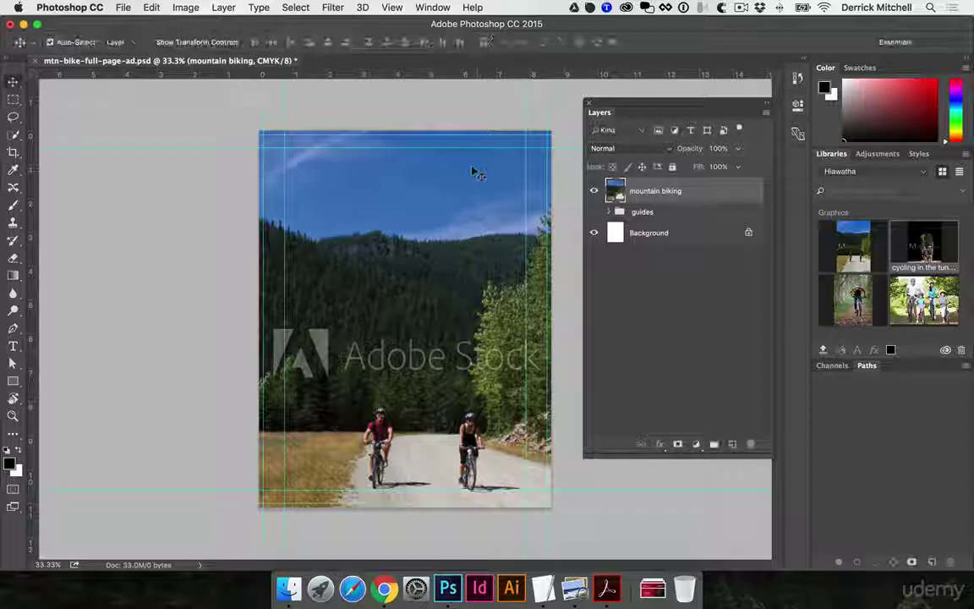
Switch to TextEdit to show bike-ad.txt, minimize the photos folder window, and place the text window beside the ad page.
left_click(544, 589)
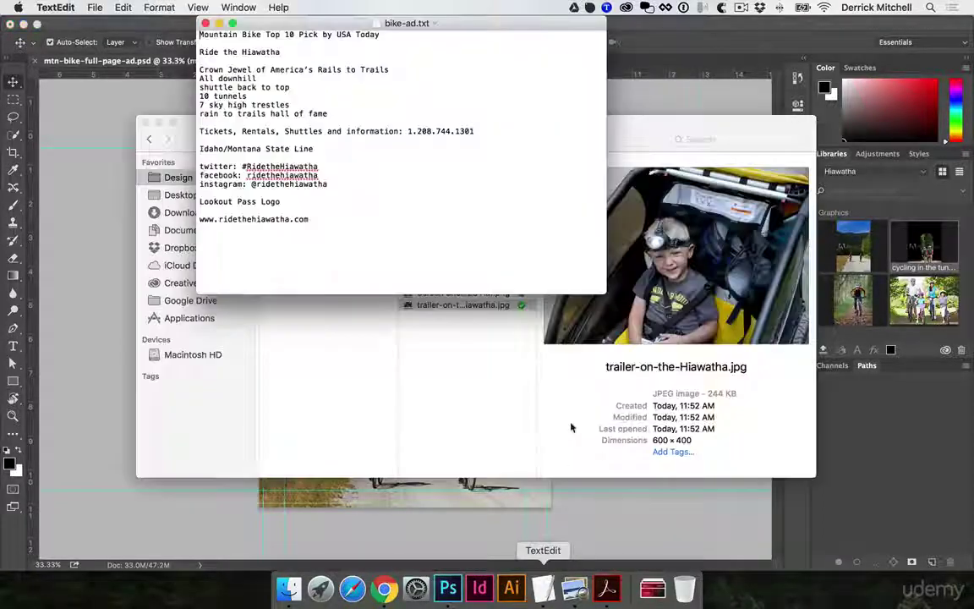
left_click_drag(314, 23, 565, 119)
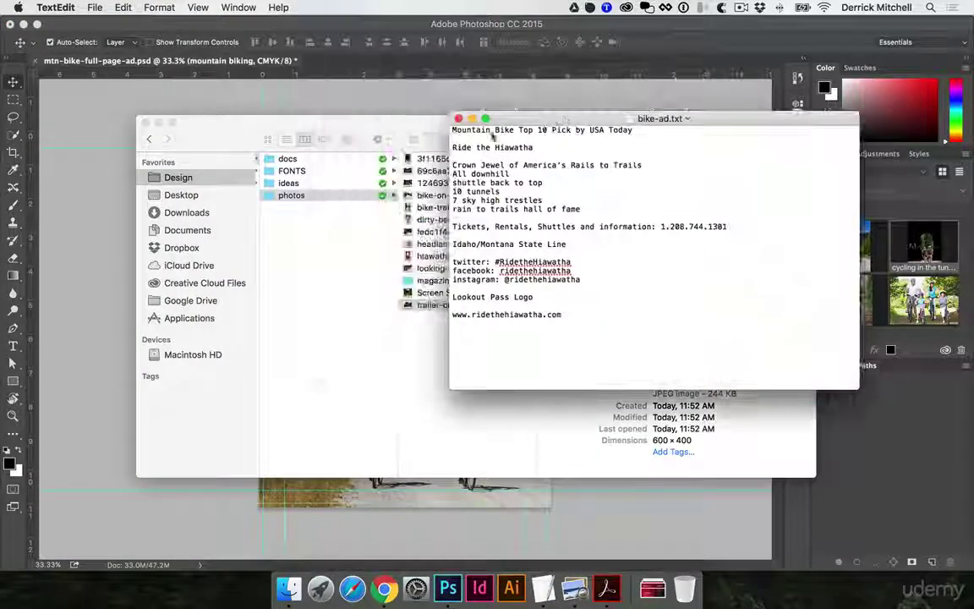
left_click(157, 123)
left_click(159, 123)
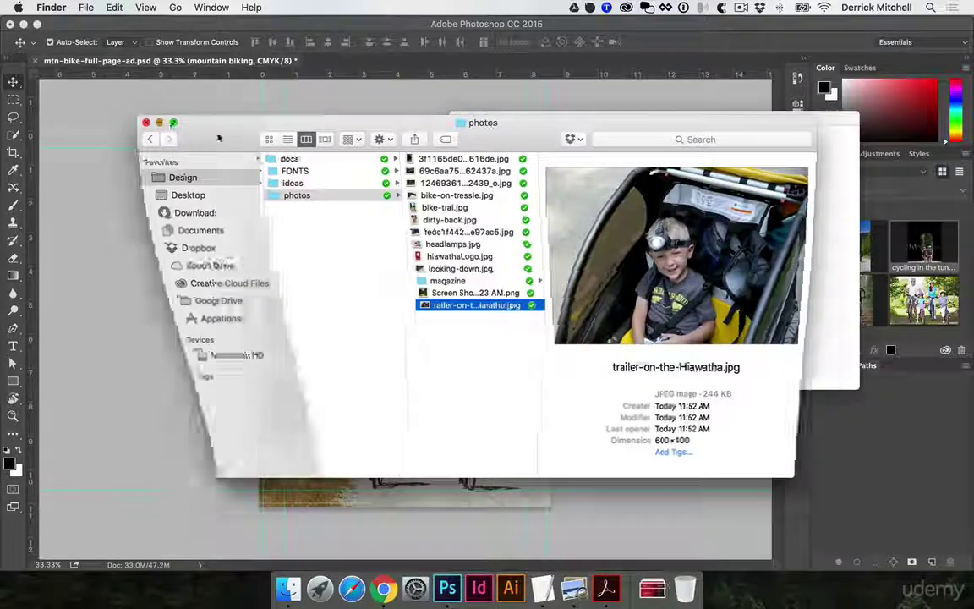
left_click_drag(561, 123, 668, 137)
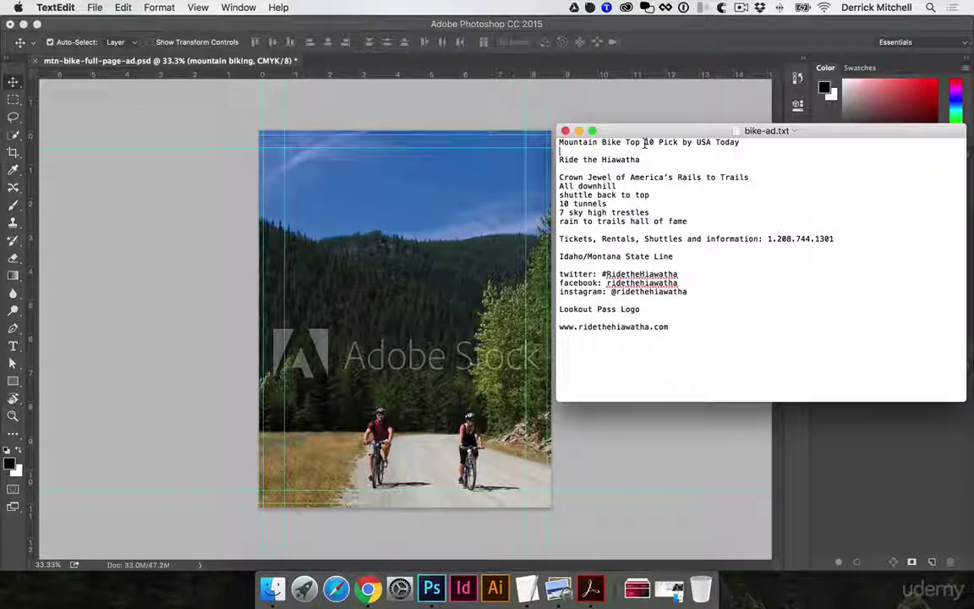
Copy the line "Mountain Bike Top 10 Pick by USA Today" from bike-ad.txt and return to Photoshop.
left_click_drag(740, 142, 548, 144)
key("super+c")
left_click(548, 144)
Set the text color to white and paste the copied headline as a new text layer in the sky.
key("t")
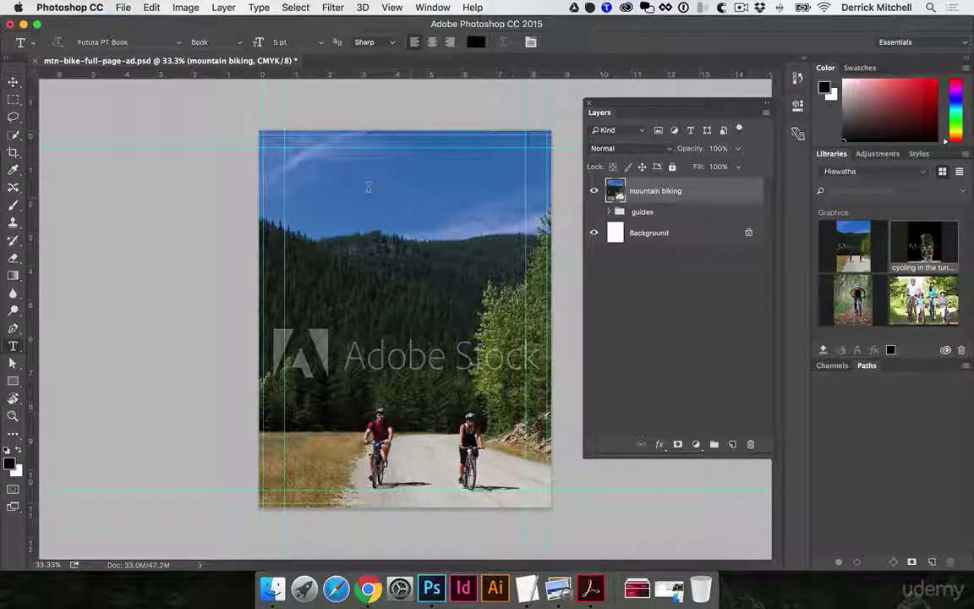
left_click(478, 44)
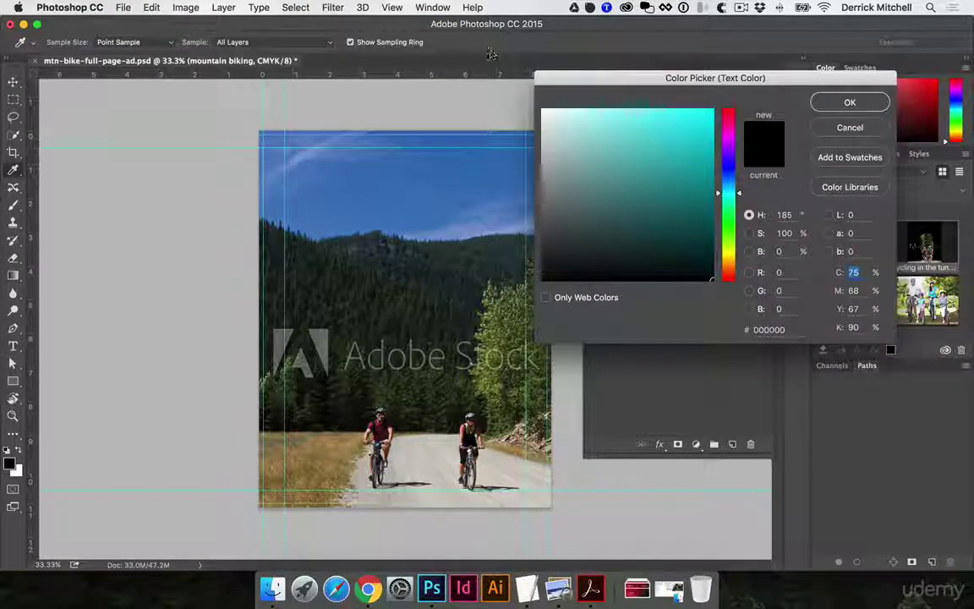
left_click(543, 110)
key("Return")
left_click(329, 173)
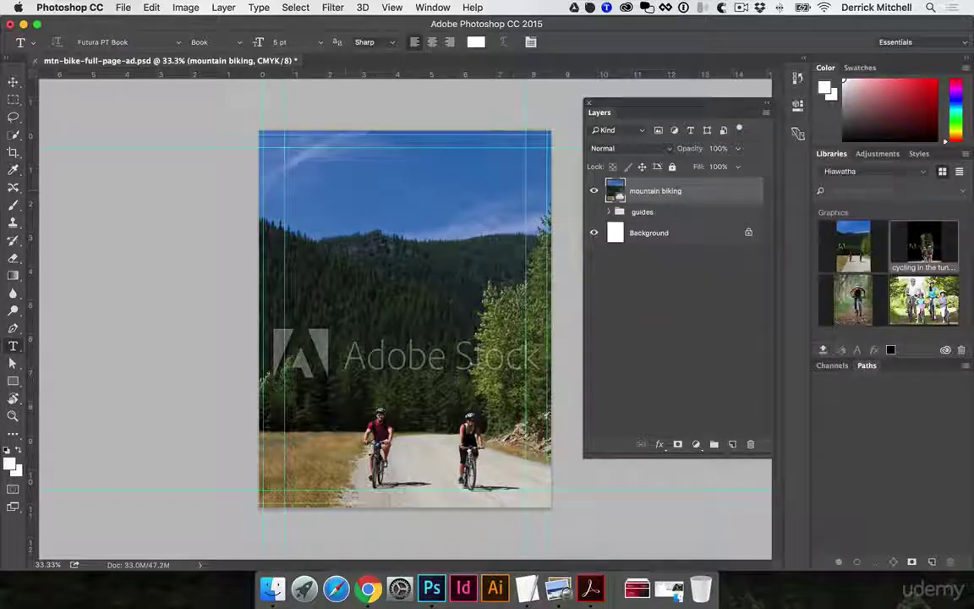
key("super+v")
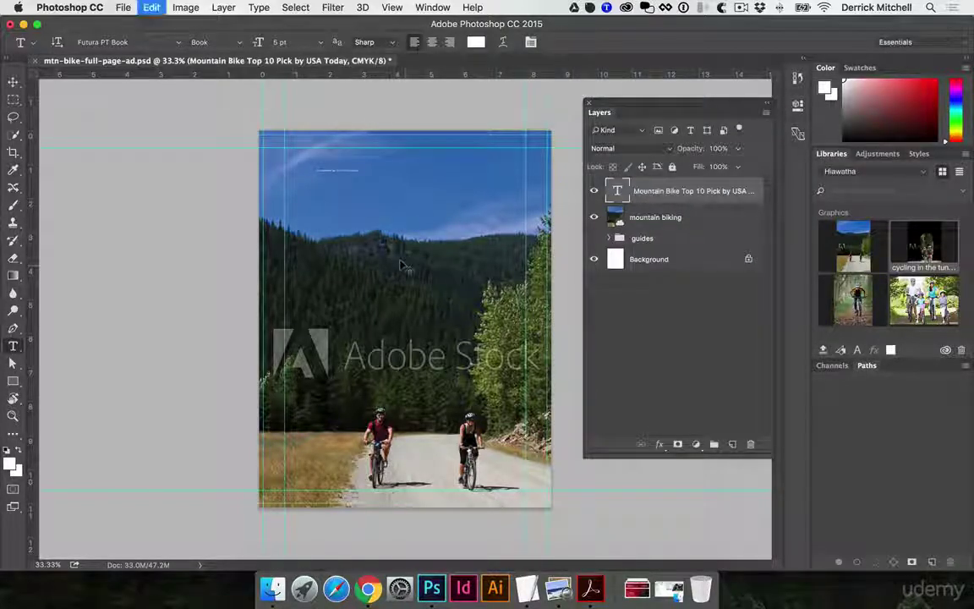
Enlarge the headline text to about 24 pt and move it slightly up and left to sit centred in the sky.
key("super+t")
left_click_drag(406, 164, 528, 222)
key("Return")
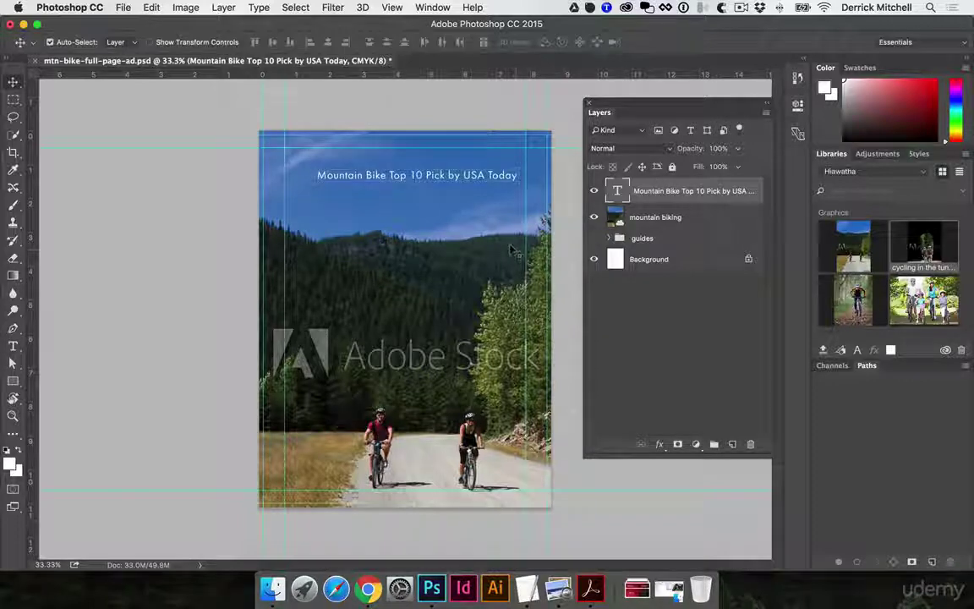
left_click_drag(457, 176, 445, 170)
Select the whole headline text and search the installed fonts for Oswald.
key("t")
left_click(446, 168)
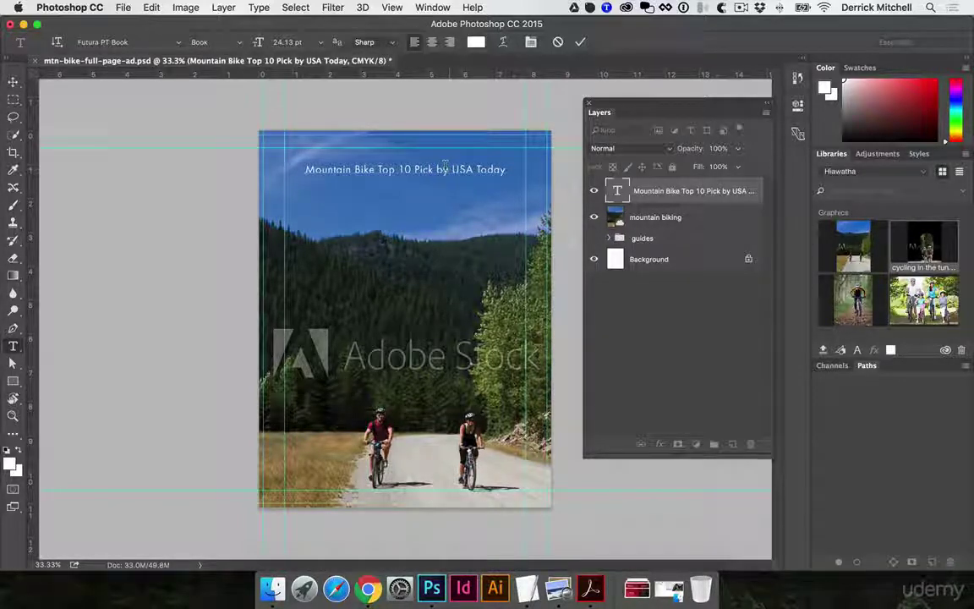
key("super+a")
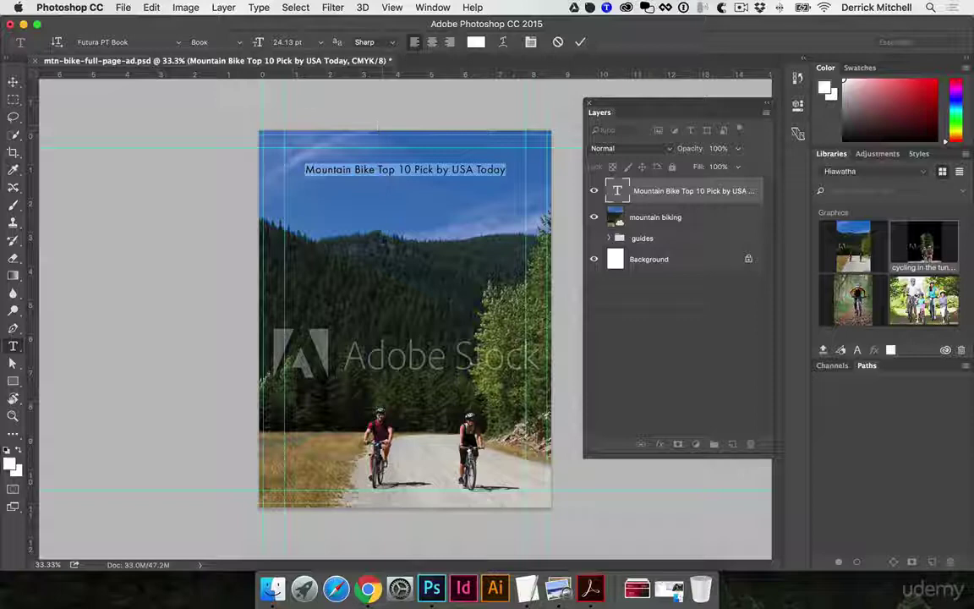
left_click(101, 42)
type("ow")
key("BackSpace")
type("s")
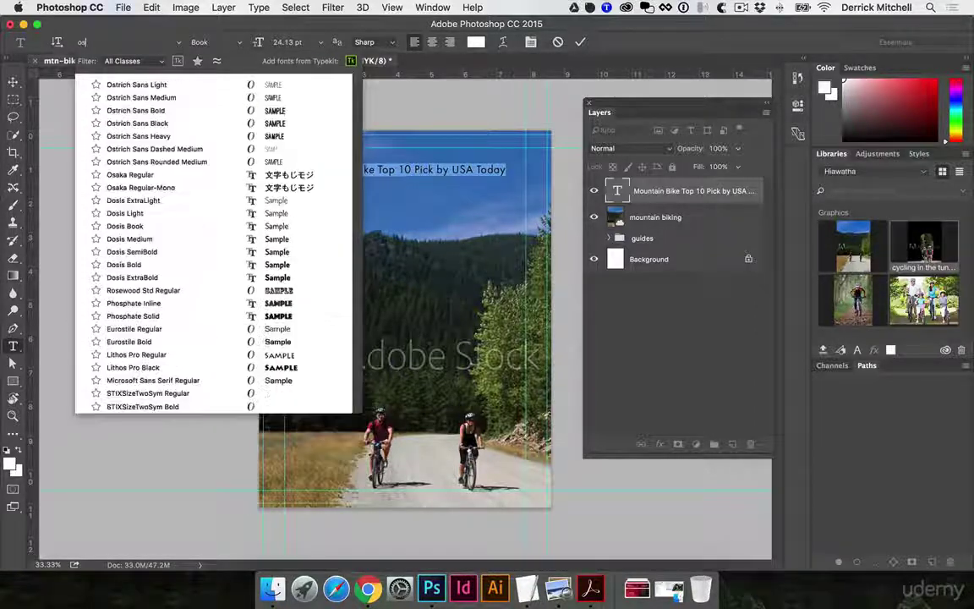
type("wa")
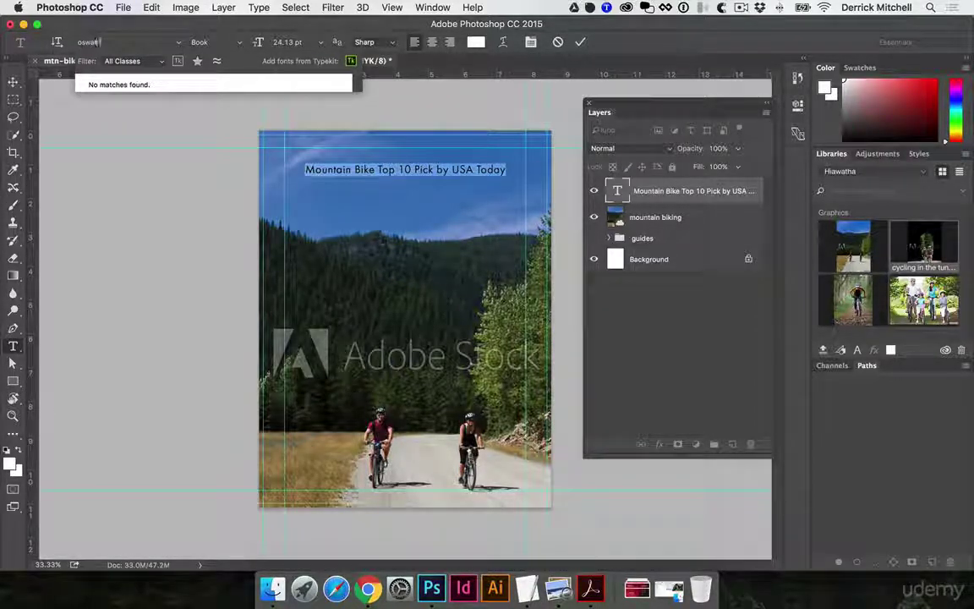
type("ld")
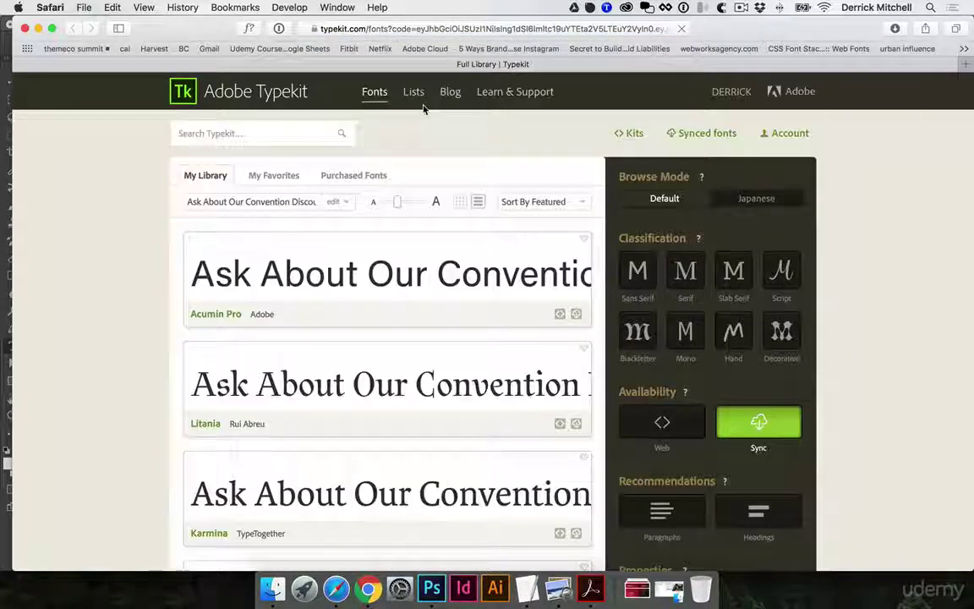
Search Adobe Typekit for the font "oswald".
left_click(266, 134)
type("oswald")
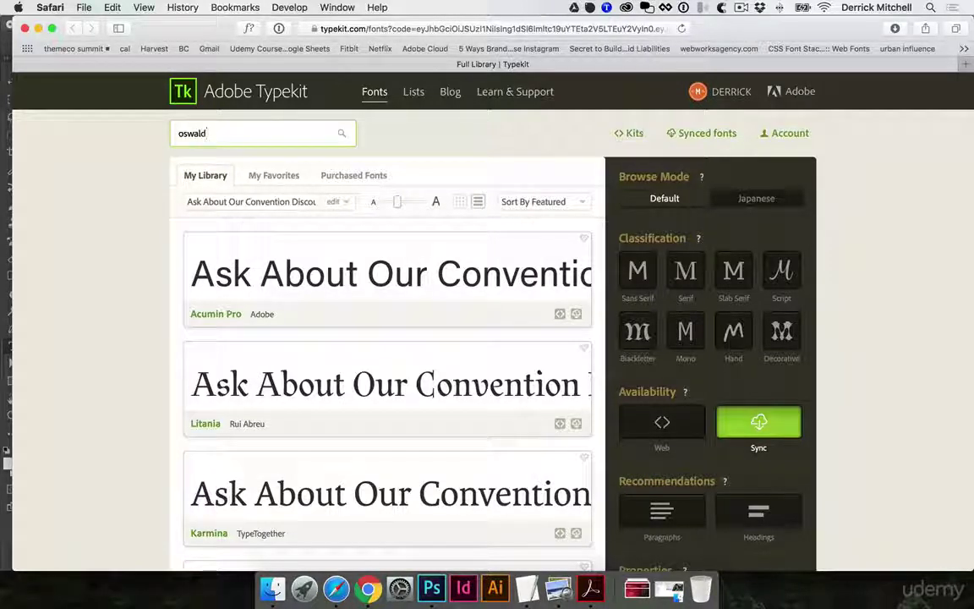
key("Return")
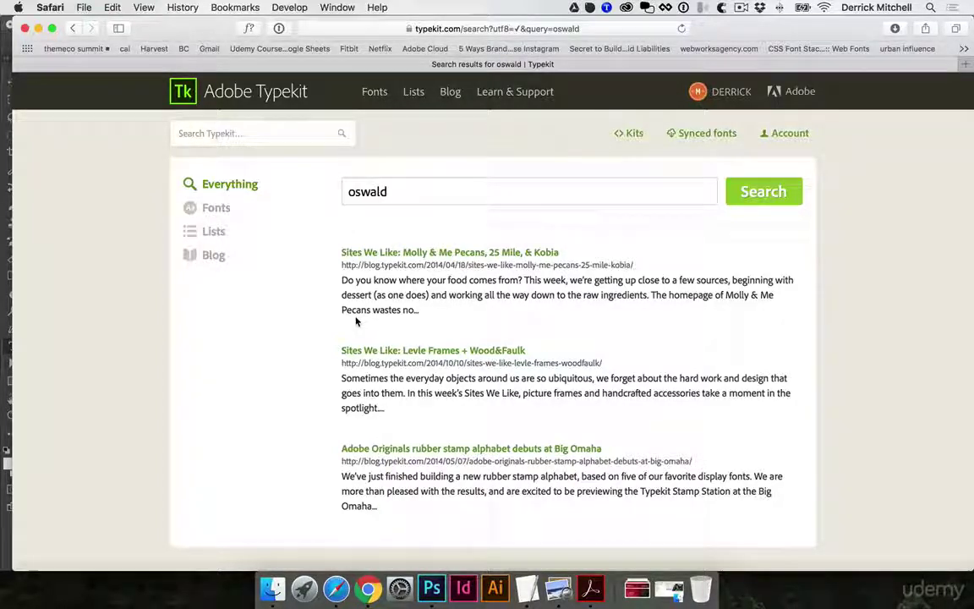
Search the web for "oswald font" in a new browser tab.
key("super+t")
type("oswald")
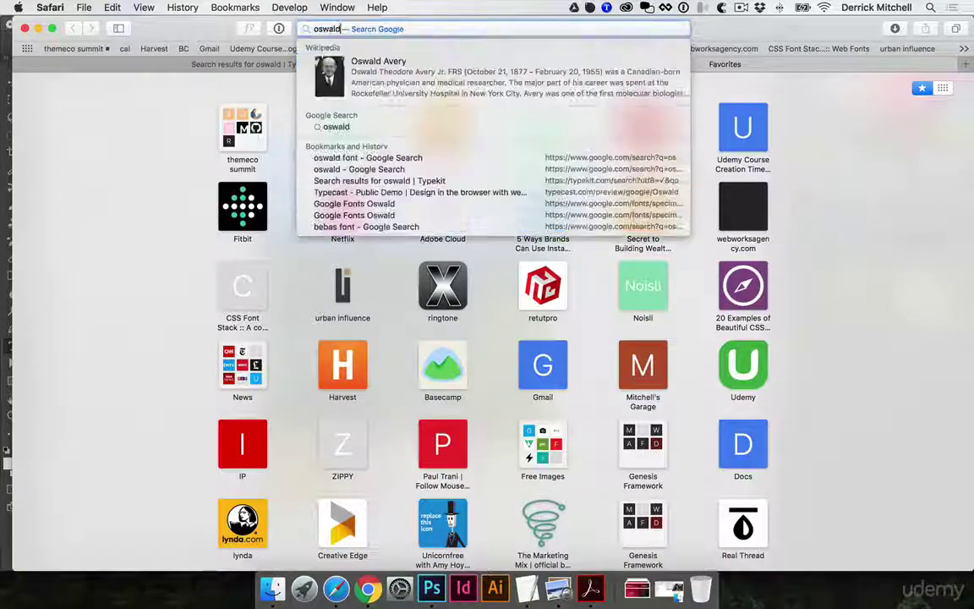
type(" font")
key("Return")
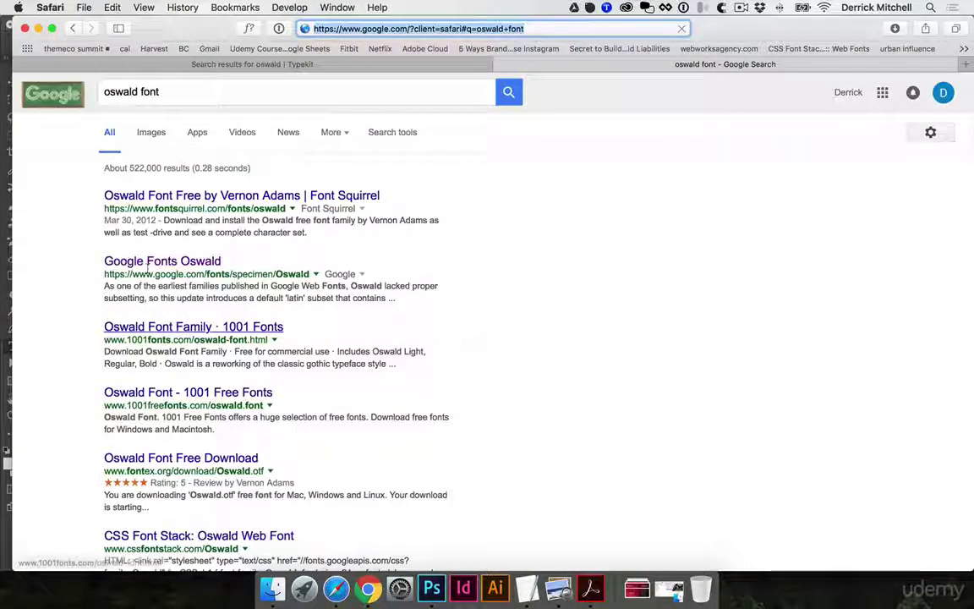
Open Font Squirrel's Oswald page from the search results and download the TTF font package.
left_click(191, 199)
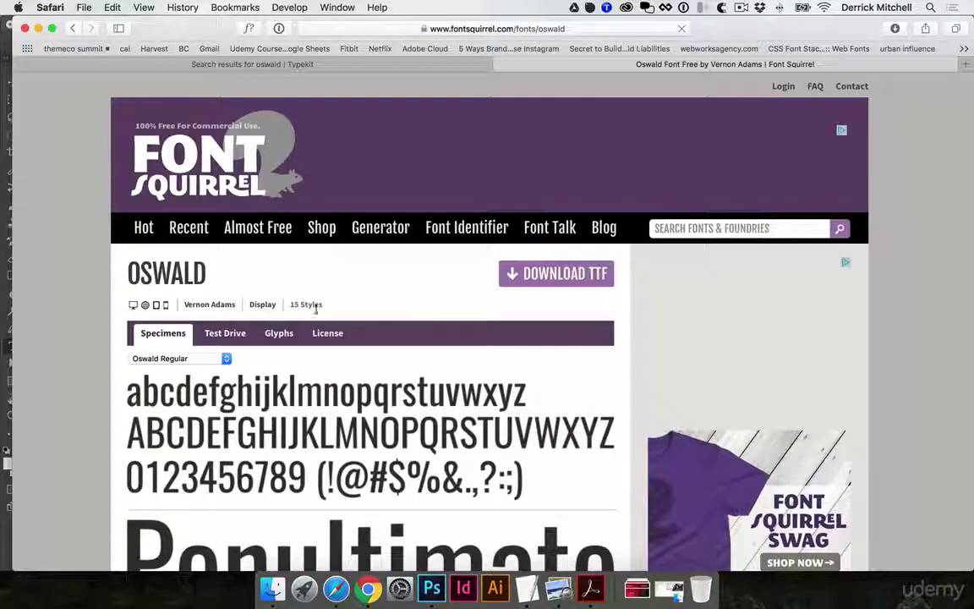
scroll(316, 311, "down", 2)
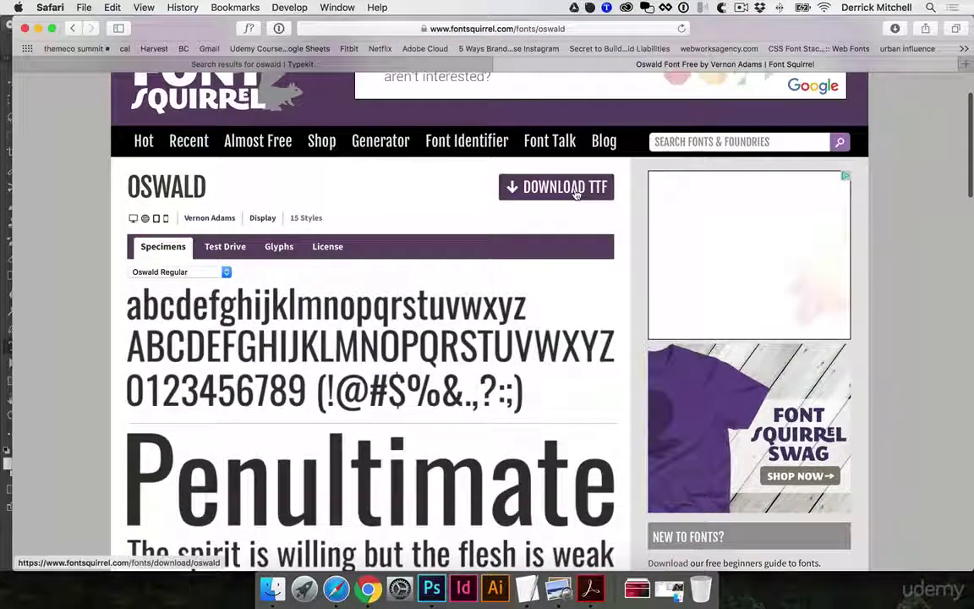
left_click(575, 193)
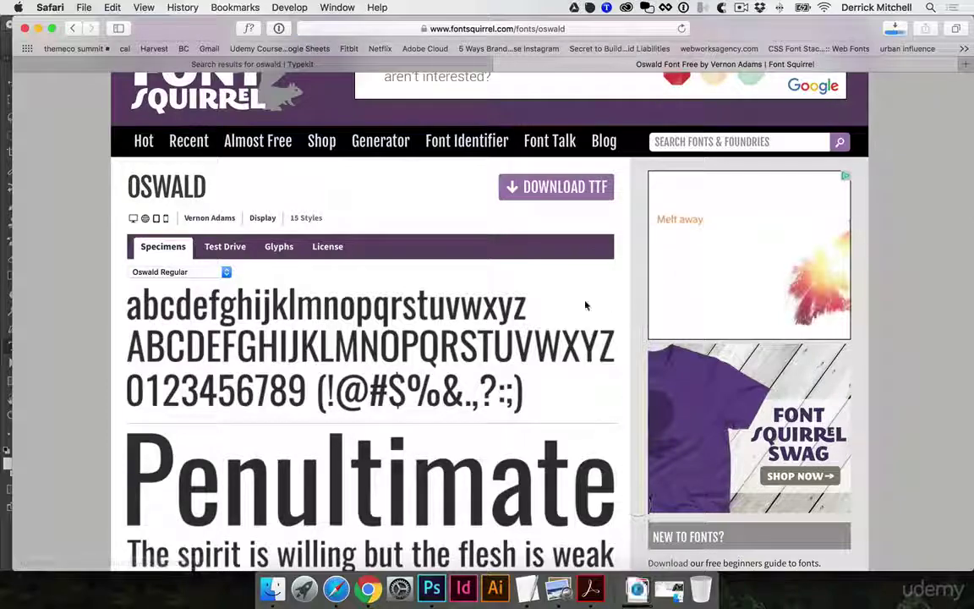
scroll(585, 305, "down", 10)
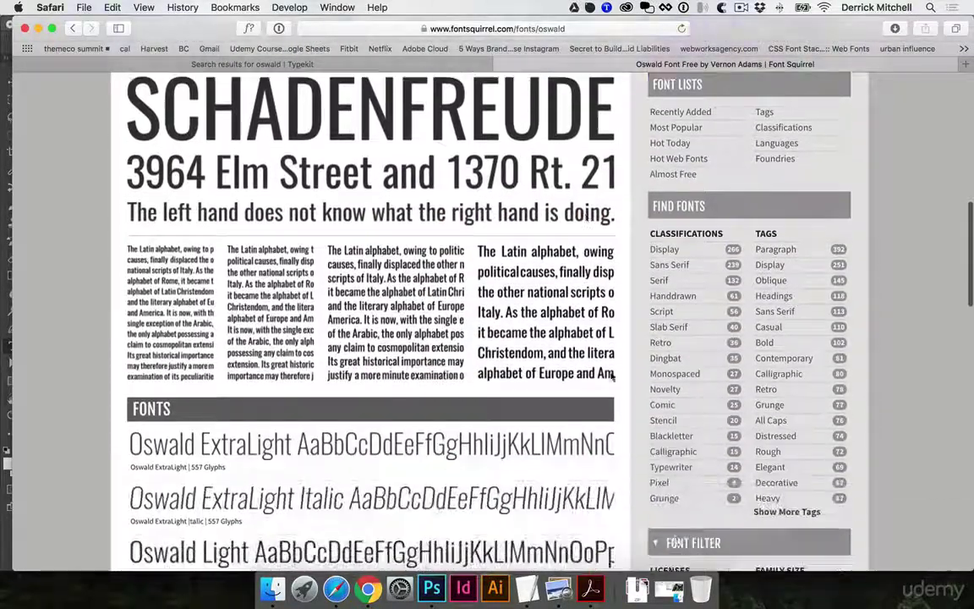
Open the downloaded oswald folder and select all the Oswald TTF files from Oswald-Bold.ttf to Oswald-Stencil.ttf.
left_click(637, 588)
left_click(645, 531)
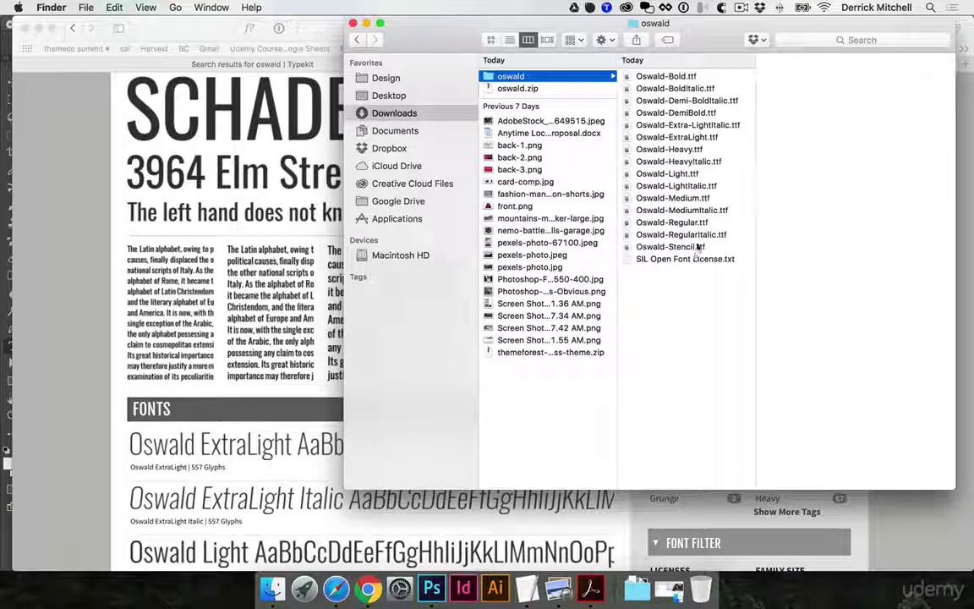
left_click(670, 246)
left_click(686, 78, "shift")
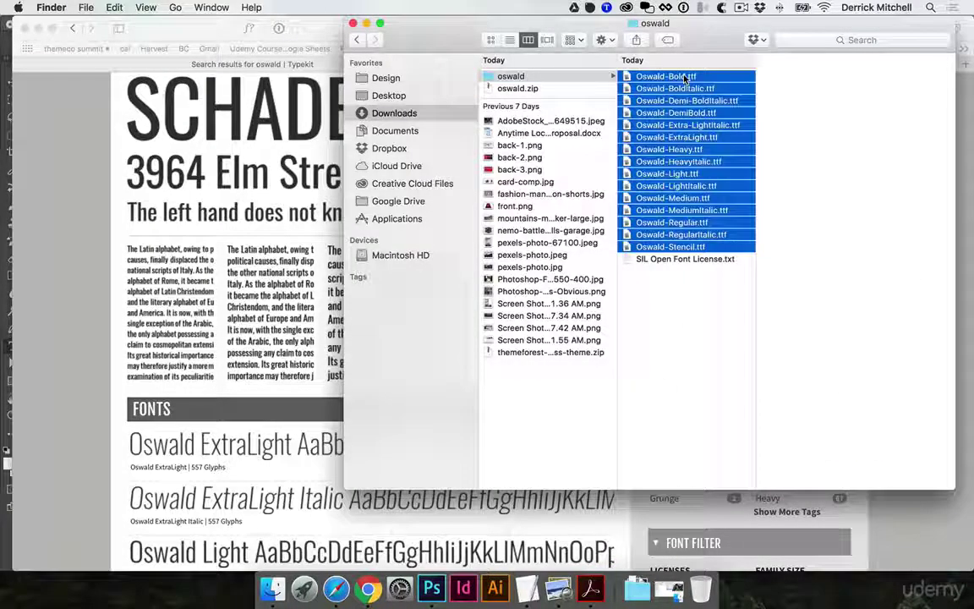
Open the selected font files in Font Book, install Oswald Stencil Bold and close the font library window.
double_click(686, 78)
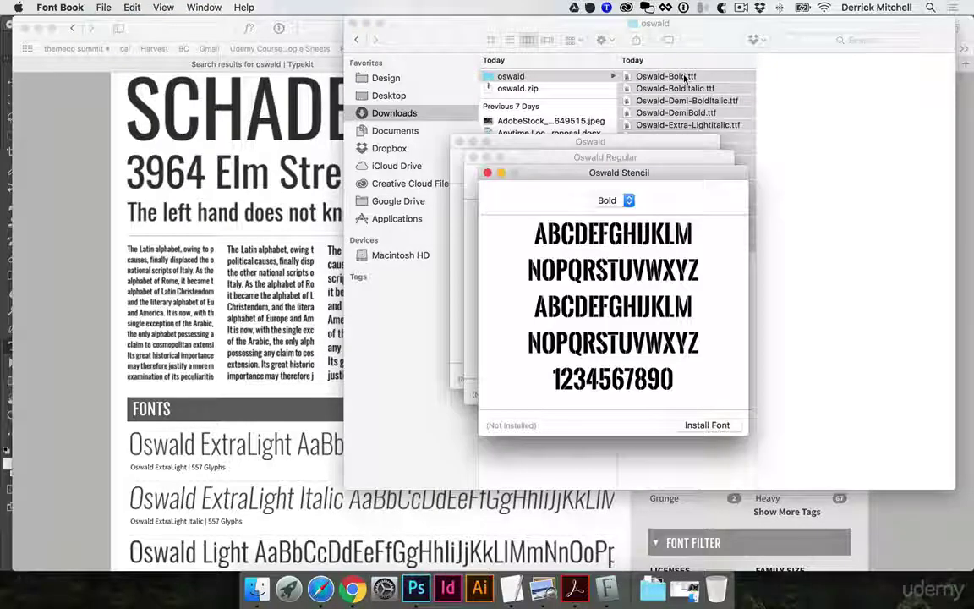
left_click(714, 431)
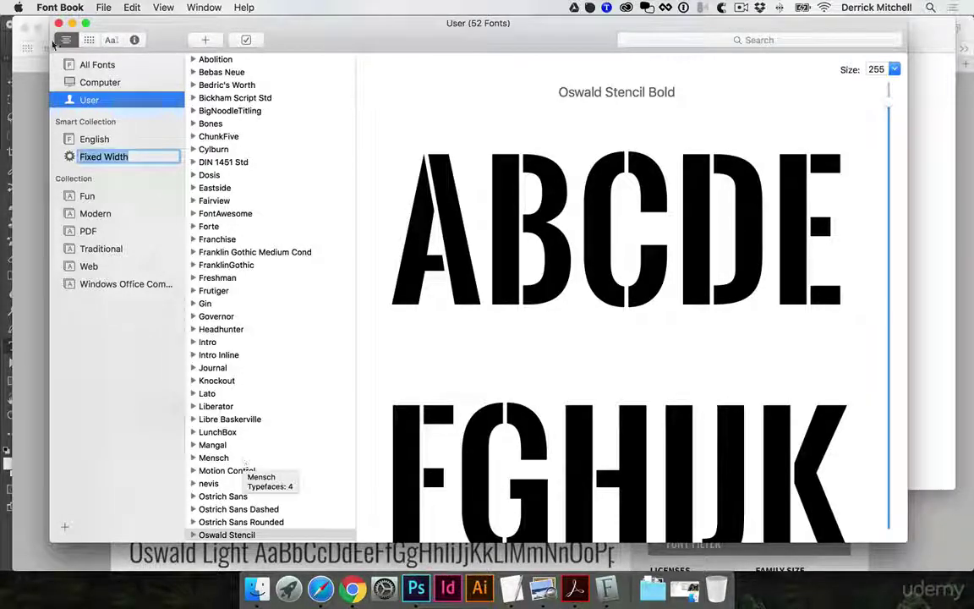
left_click(58, 24)
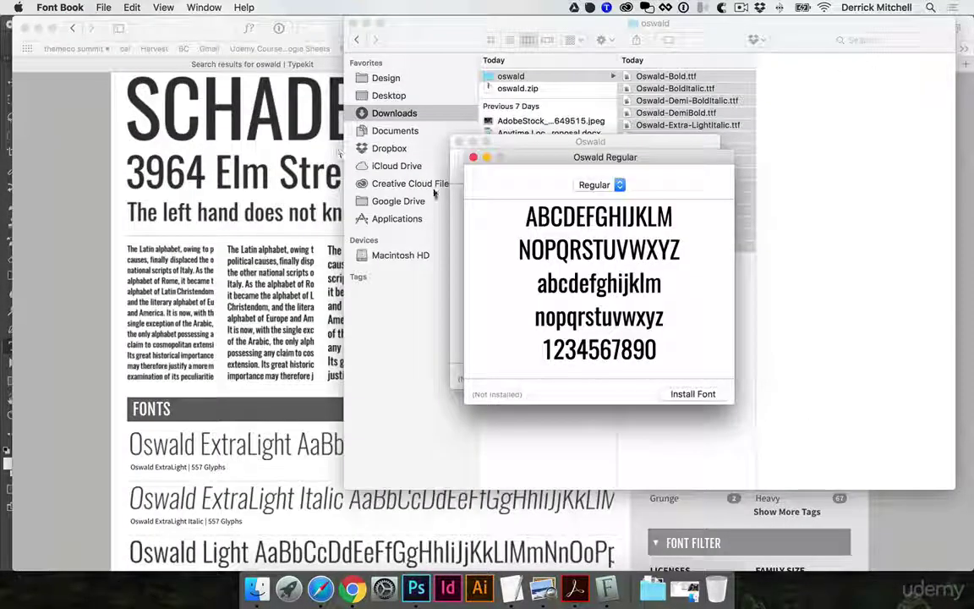
Switch back to Photoshop and change the whole headline's font to Oswald Stencil Bold.
left_click(416, 588)
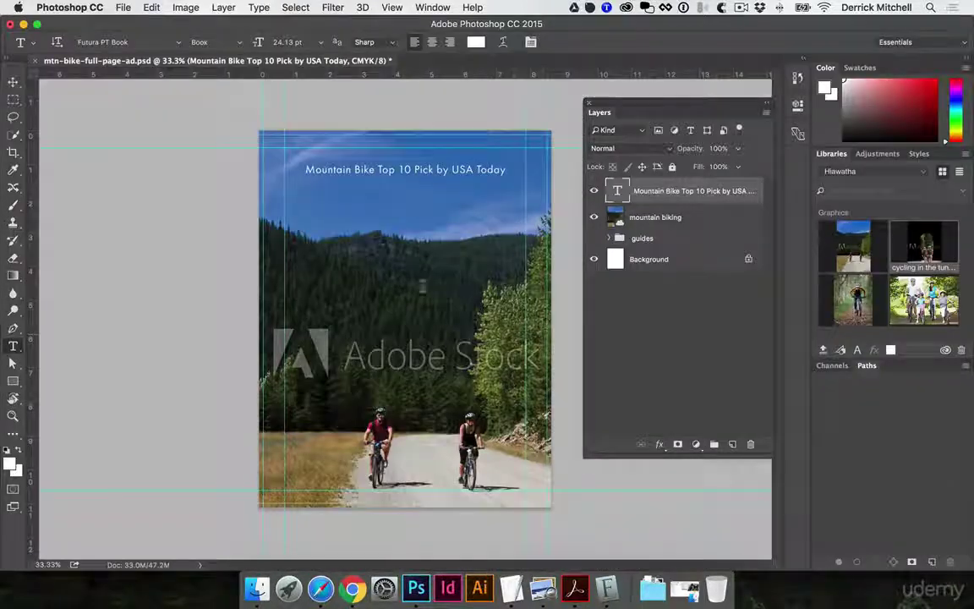
triple_click(370, 170)
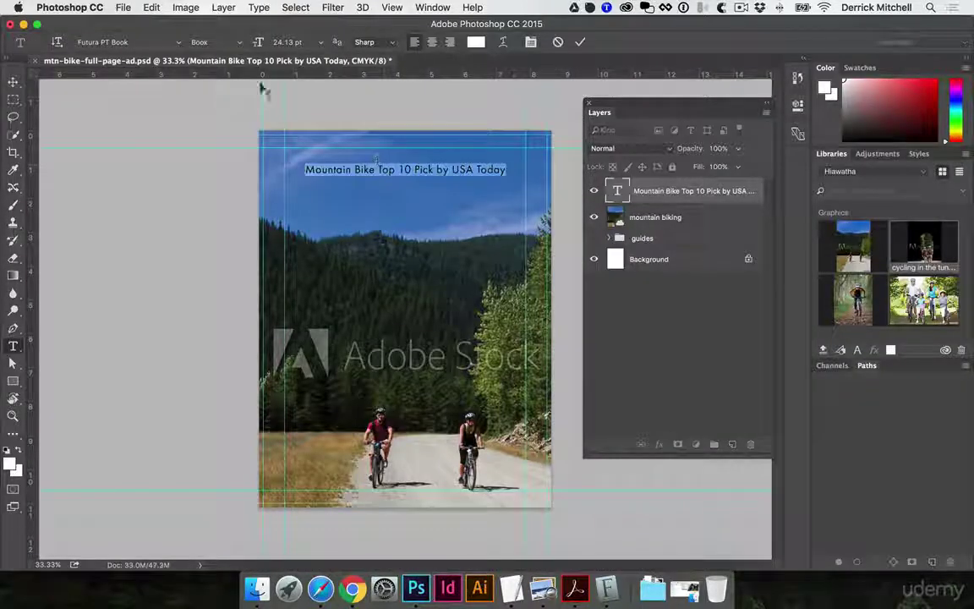
left_click(145, 41)
type("oswa")
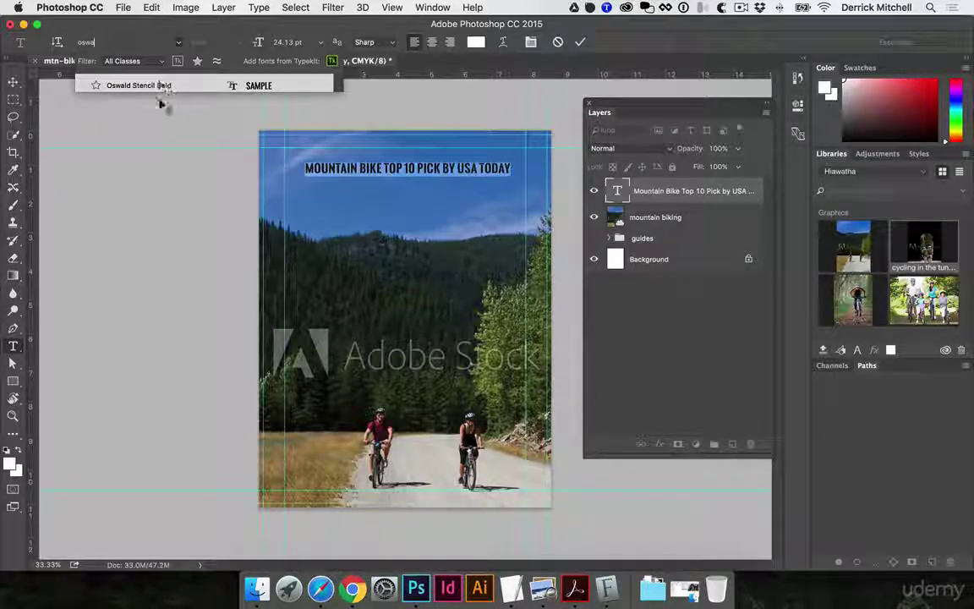
left_click(165, 88)
Nudge the headline slightly down and scale it to span the width between the inner margin guides.
left_click(13, 81)
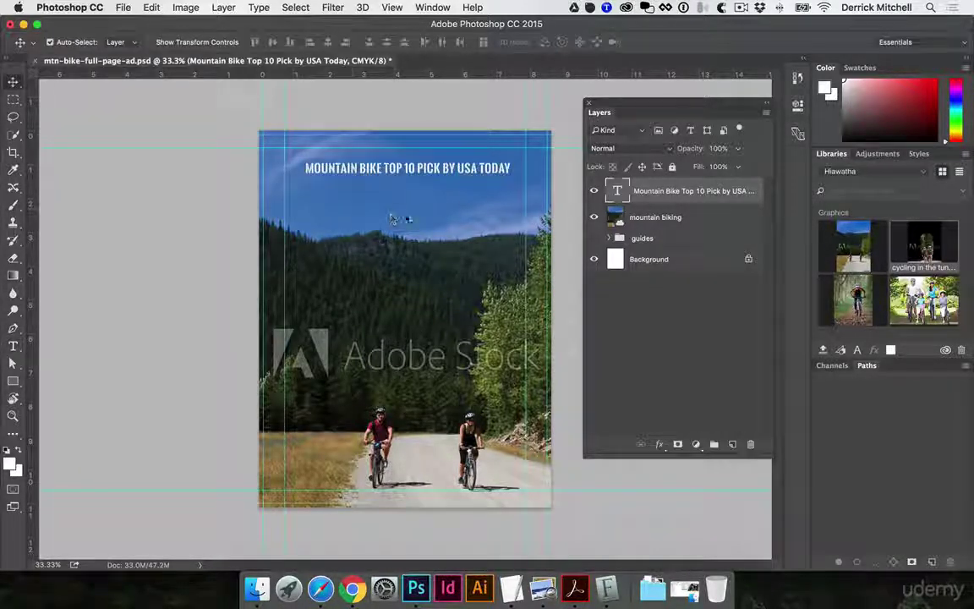
left_click_drag(423, 170, 421, 171)
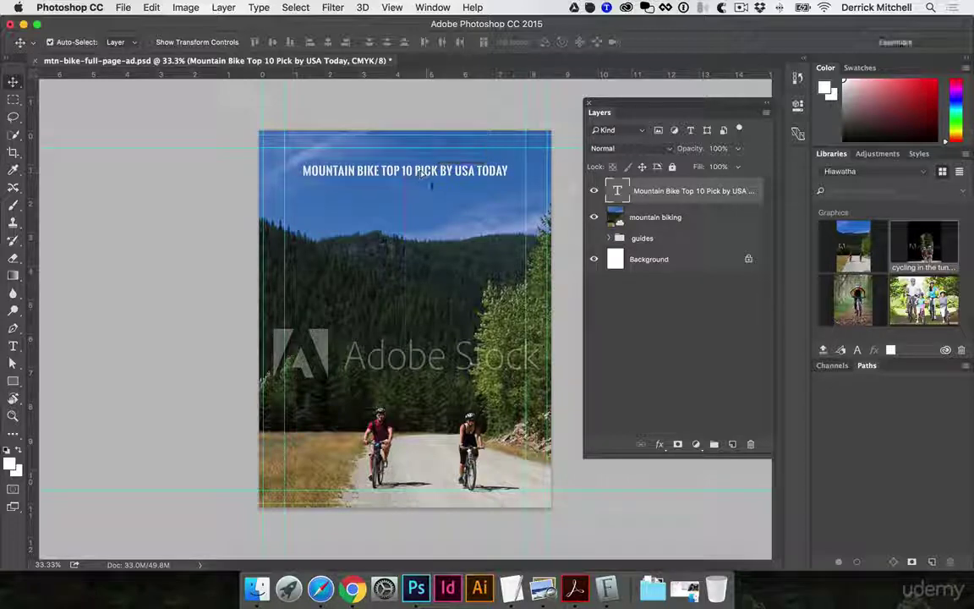
key("super+t")
left_click_drag(511, 162, 523, 158)
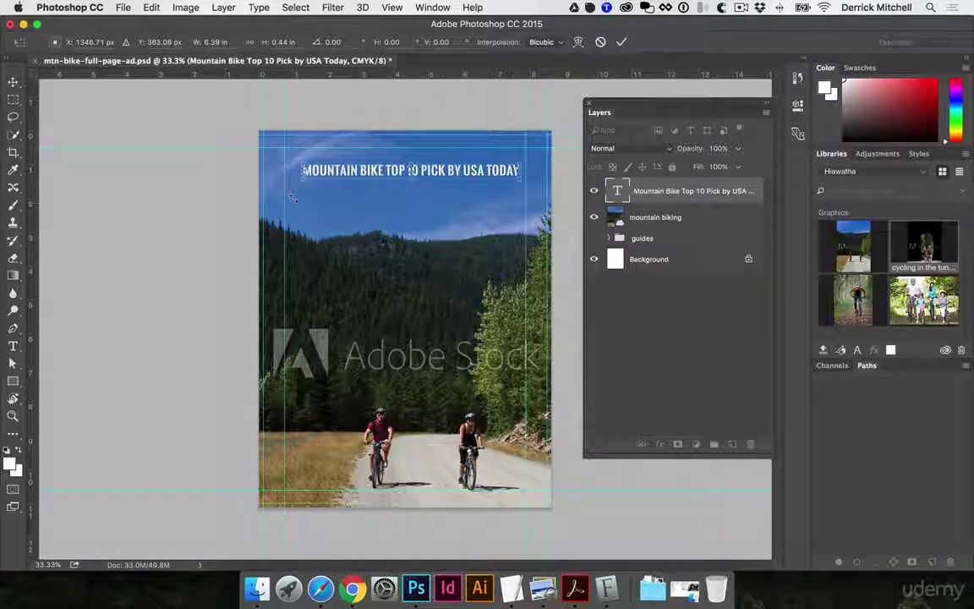
left_click_drag(301, 181, 283, 187)
left_click_drag(522, 179, 527, 181)
key("Return")
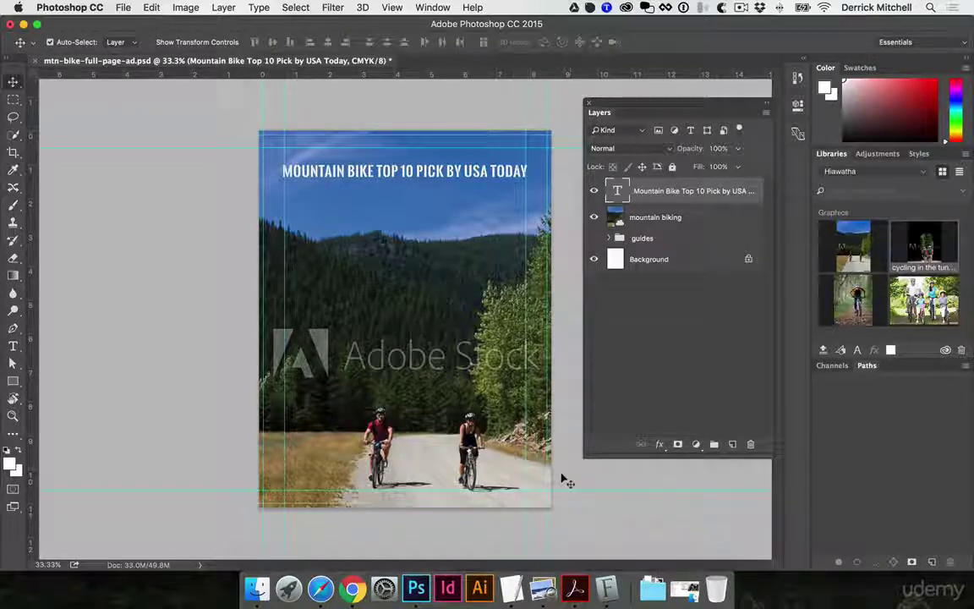
Copy the line "Ride the Hiawatha" from bike-ad.txt and return to Photoshop.
left_click(511, 587)
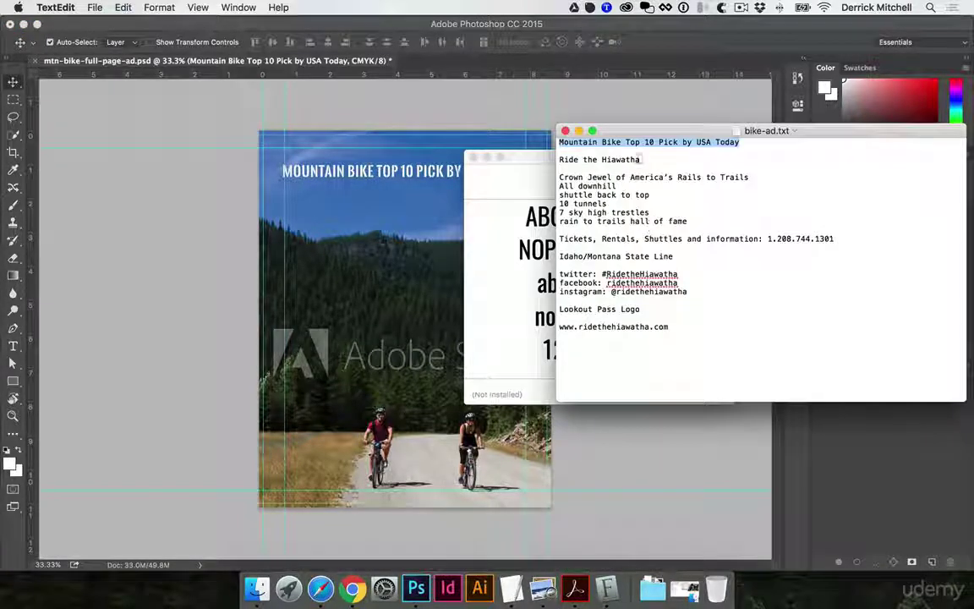
left_click_drag(642, 158, 559, 159)
key("super+c")
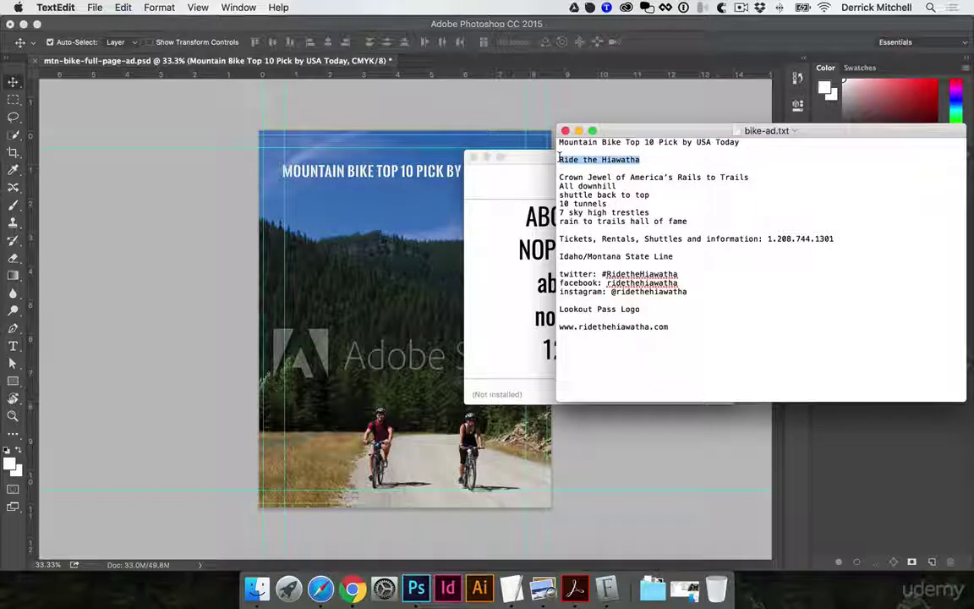
key("super+Tab")
Paste "Ride the Hiawatha" as a new text layer below the headline and scale it to about 27 pt.
key("t")
left_click(308, 213)
key("super+v")
key("super+Return")
key("super+t")
left_click_drag(329, 215, 412, 226, "shift")
key("Return")
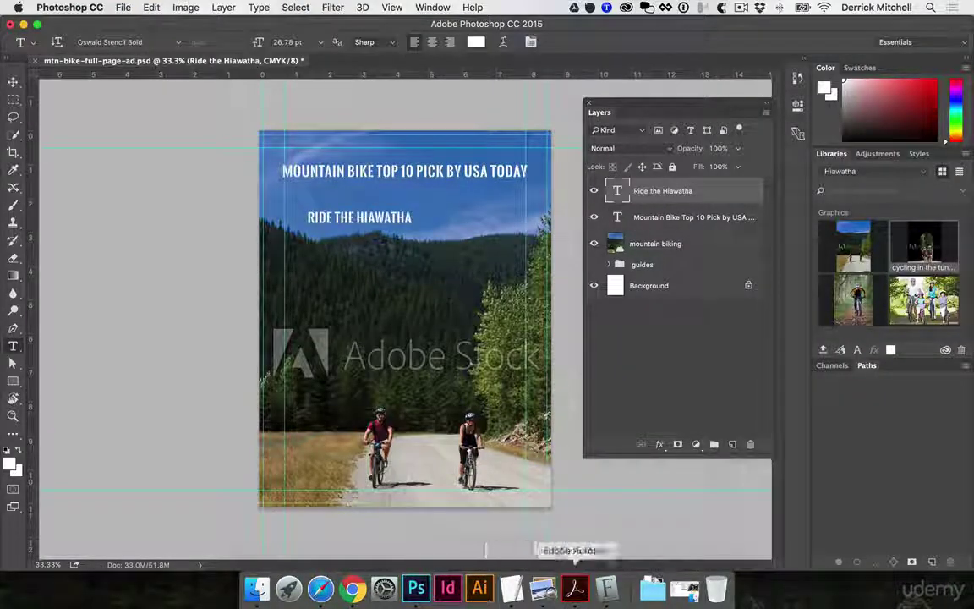
Copy the six lines from "Crown Jewel of America's Rails to Trails" to "rain to trails hall of fame" in bike-ad.txt.
left_click(511, 588)
left_click_drag(560, 178, 686, 217)
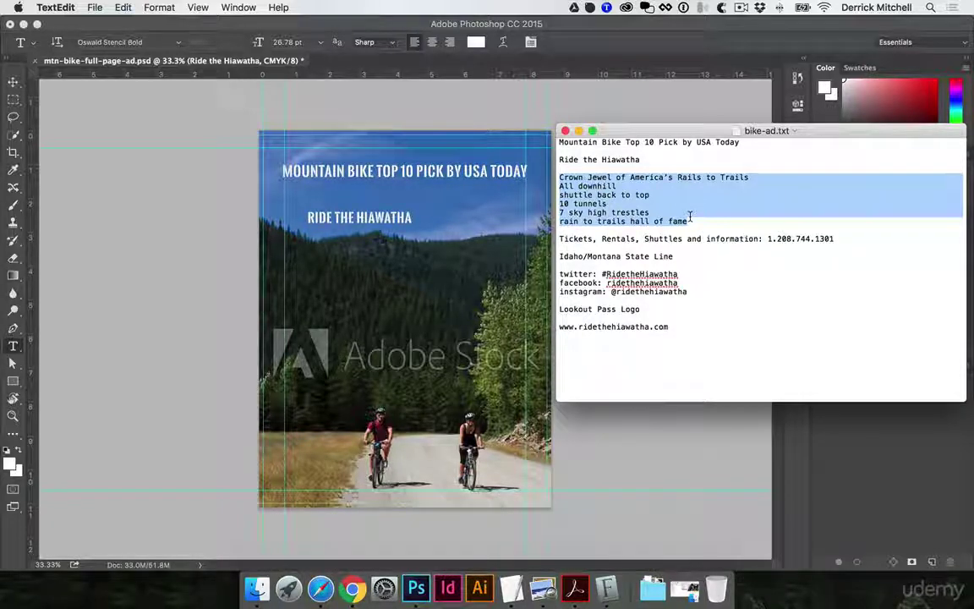
key("super+x")
key("super+z")
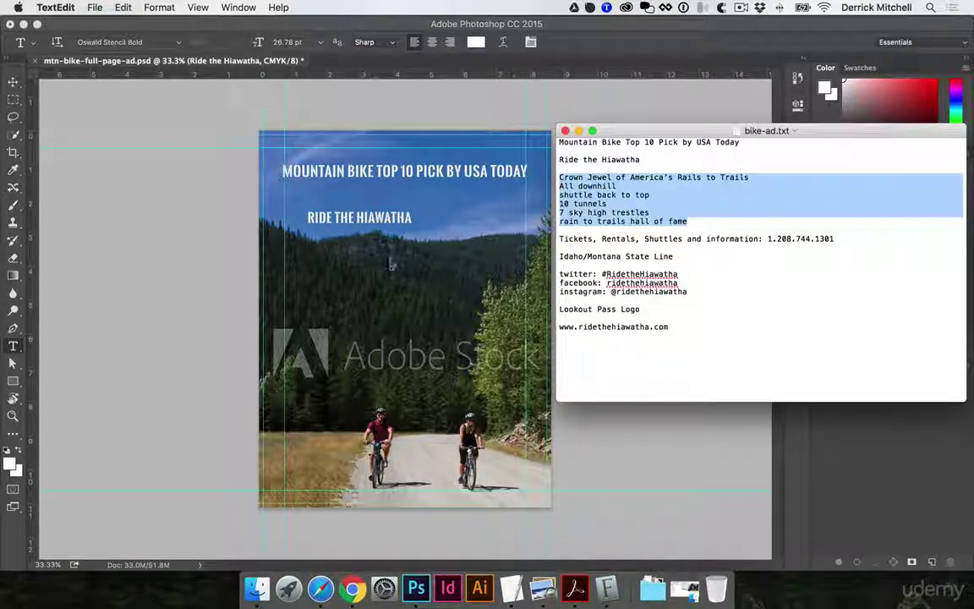
Paste the six lines as a new Photoshop text layer over the forest and scale them to about 19 pt.
key("super+Tab")
left_click(309, 272)
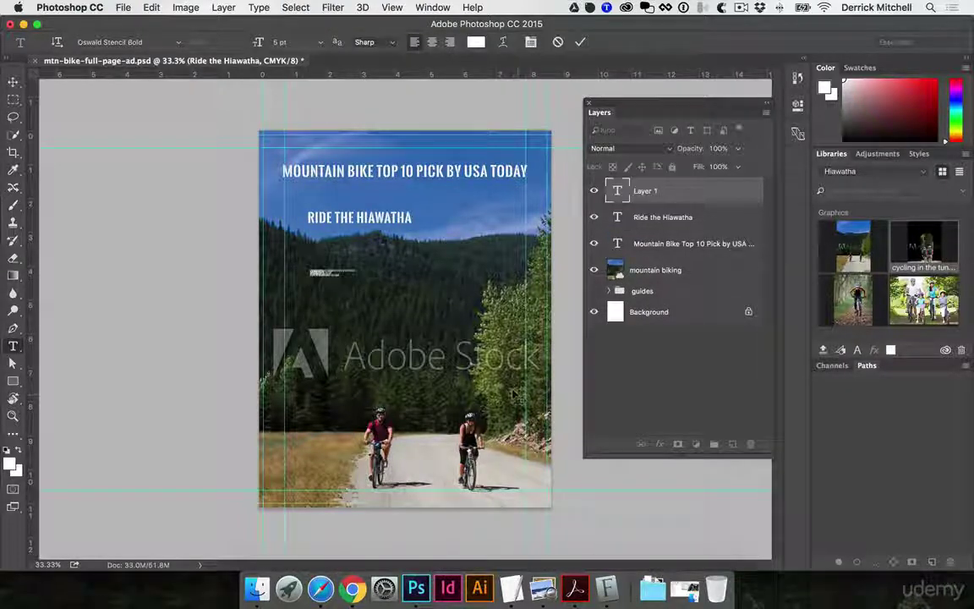
key("super+t")
left_click_drag(354, 277, 483, 330)
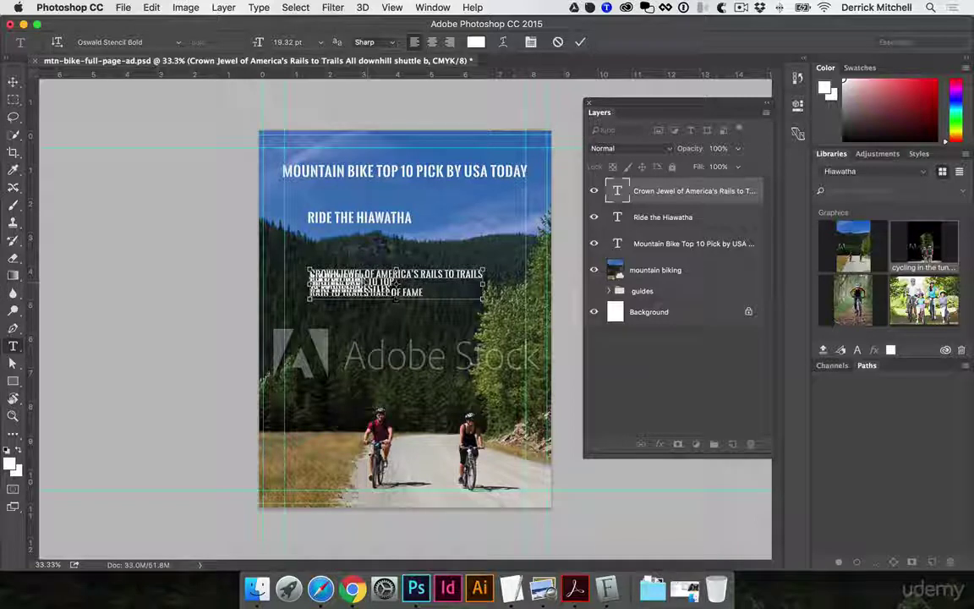
Increase the line spacing of the six-line list until the lines separate clearly, and move it slightly up and left.
key("super+a")
key("alt+super+Down")
key("alt+super+Down")
key("alt+super+Down")
key("alt+super+Down")
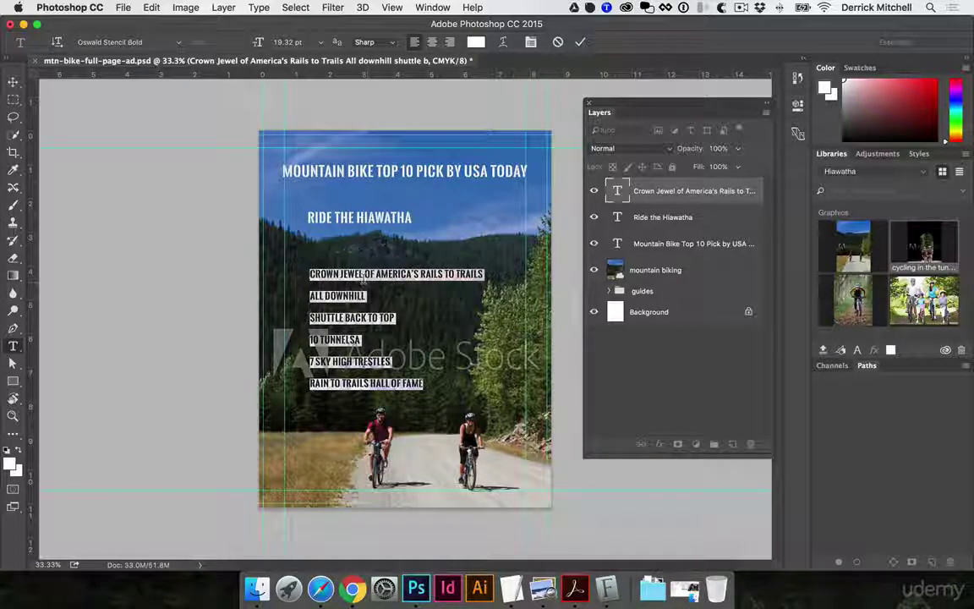
key("super+Return")
key("v")
mouse_move(366, 275)
left_mouse_down()
mouse_move(359, 250)
mouse_move(356, 262)
left_mouse_up()
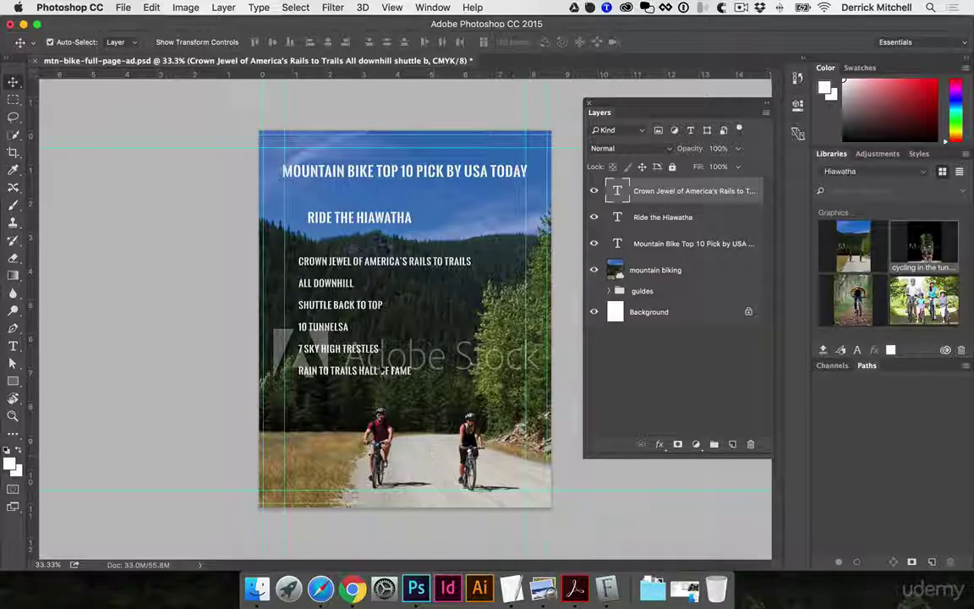
key("t")
left_click(338, 305)
key("super+a")
key("super+Return")
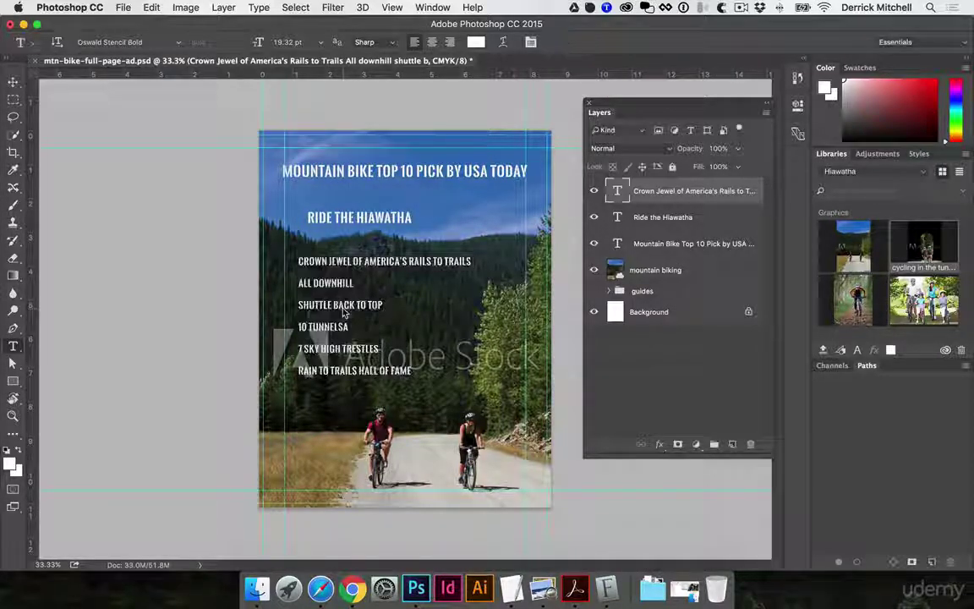
Copy the "Tickets, Rentals, Shuttles and information" line with its phone number from bike-ad.txt and return to Photoshop.
left_click(512, 590)
left_click_drag(855, 243, 563, 233)
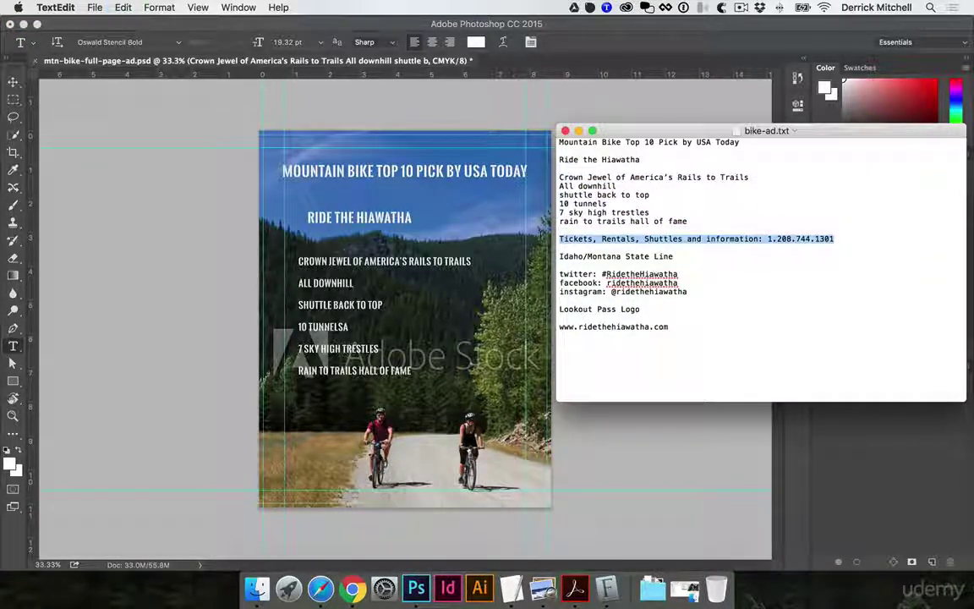
key("super+c")
key("super+Tab")
Paste the tickets and information line as a new text layer below the list, enlarge it and move it to the left margin guide.
left_click(314, 410)
key("super+v")
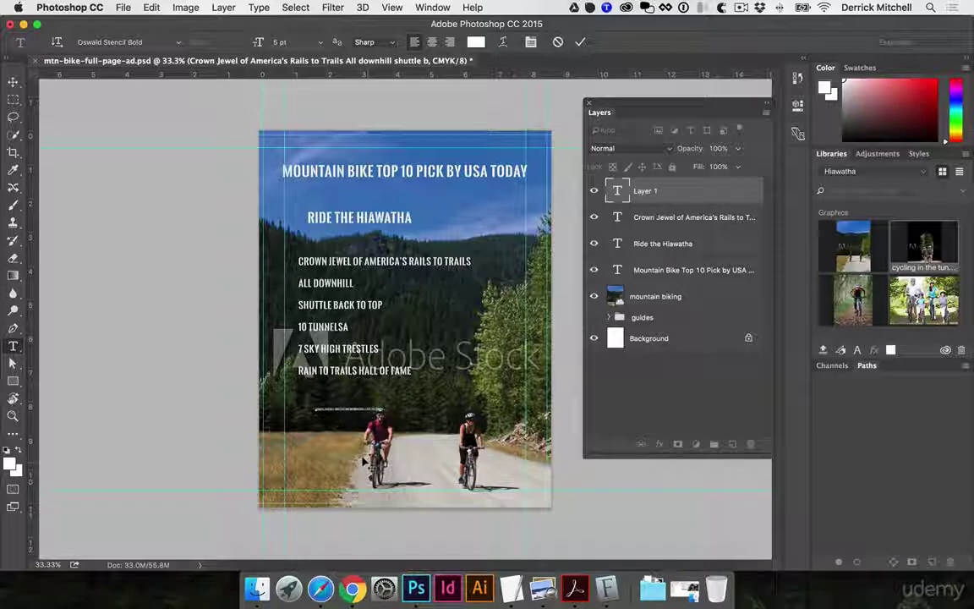
key("super+Return")
key("super+t")
left_click_drag(385, 412, 504, 462)
key("Return")
key("v")
left_click_drag(461, 408, 428, 408)
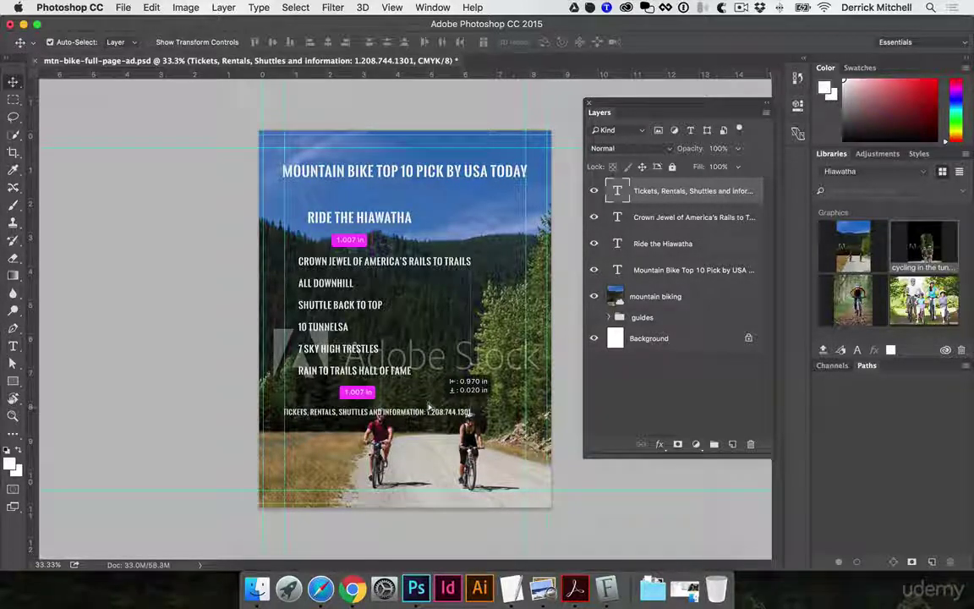
Copy the "Idaho/Montana State Line" text from bike-ad.txt and paste it in Photoshop as a new text layer over the cyclists.
left_click(353, 590)
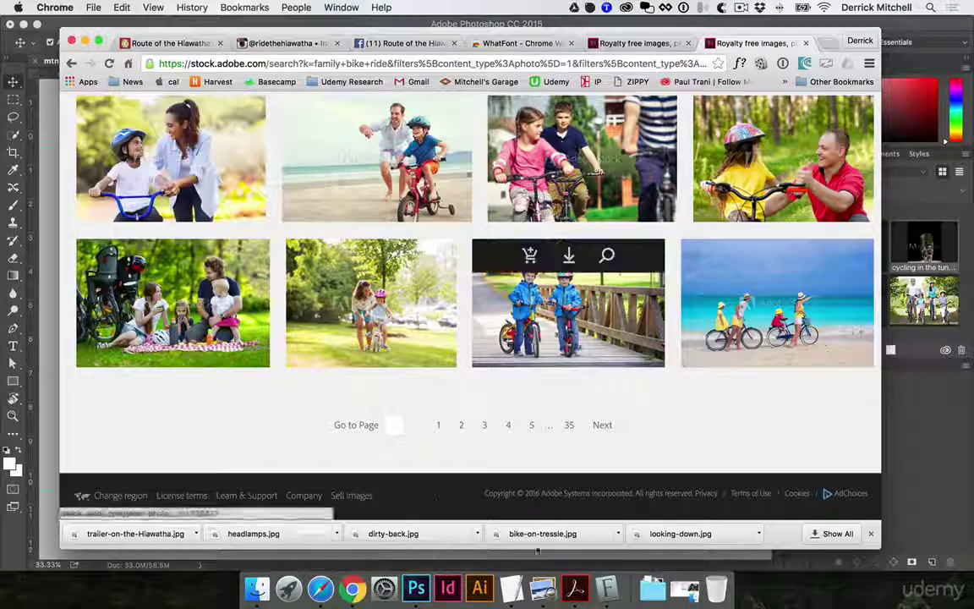
left_click(511, 588)
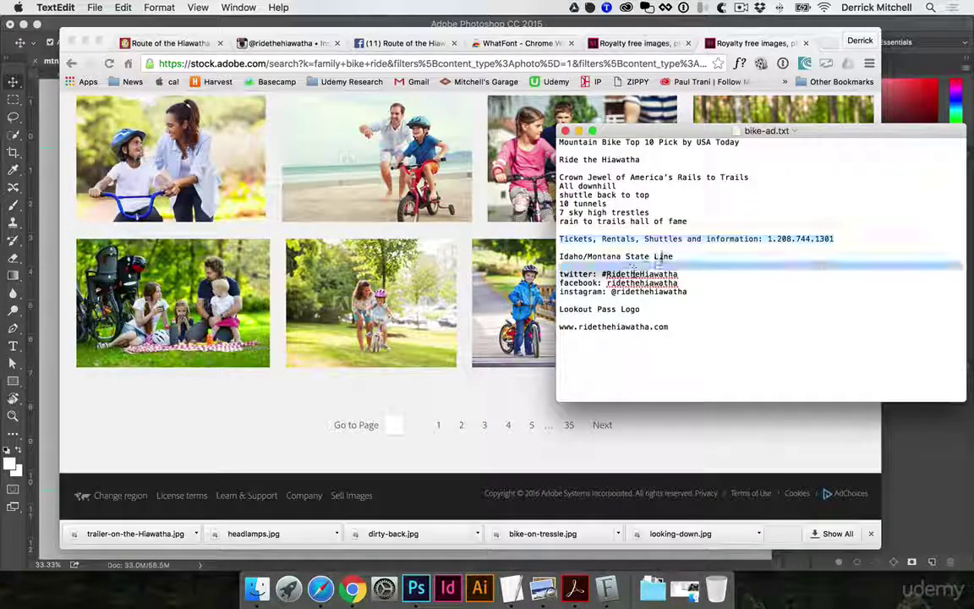
left_click_drag(672, 256, 558, 257)
left_click(417, 588)
left_click(395, 476)
key("t")
left_click(334, 444)
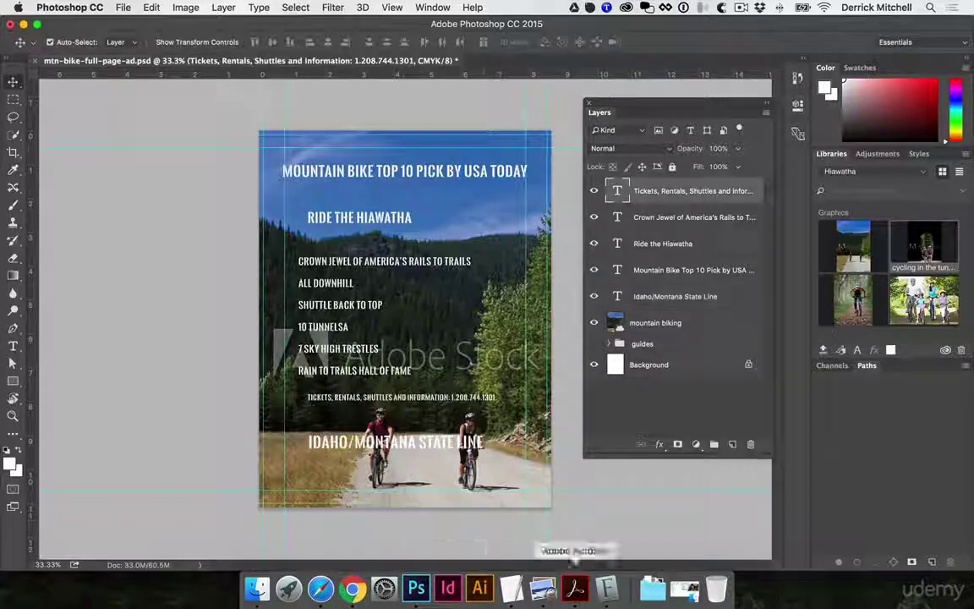
Copy the twitter, facebook and instagram lines from bike-ad.txt and paste them in Photoshop as a text layer below the state line text, moved slightly up.
left_click(511, 588)
left_click_drag(561, 276, 739, 297)
left_click(437, 441)
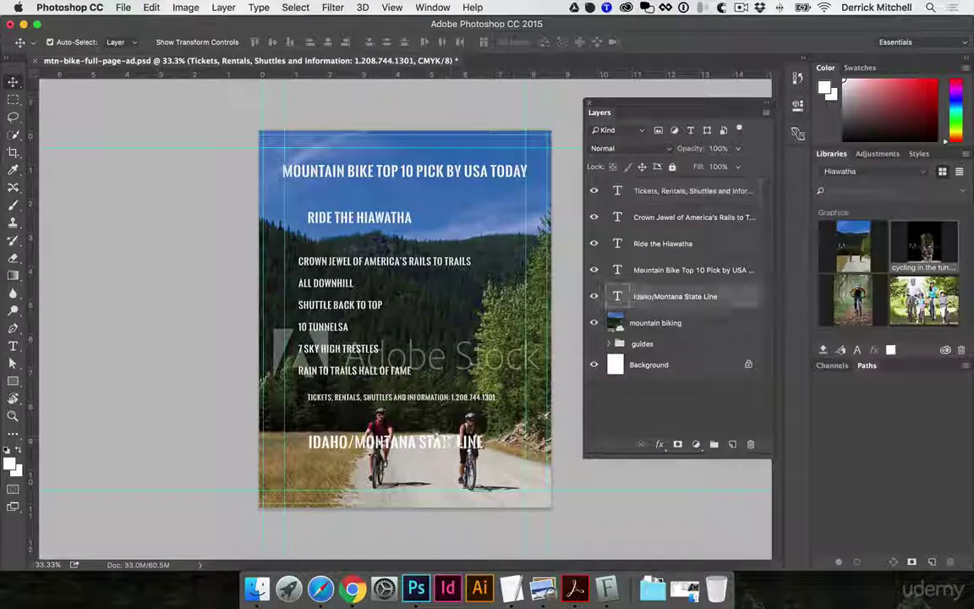
key("super+v")
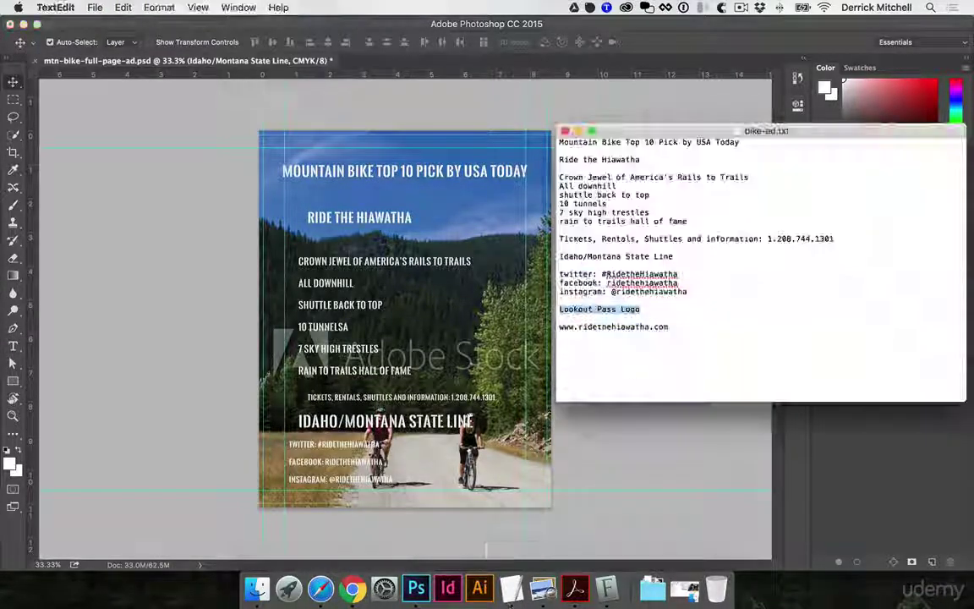
Paste "Lookout Pass Logo" in Photoshop as a new text layer and position it to the right of the twitter line.
left_click(416, 588)
key("t")
left_click(420, 461)
key("super+v")
left_click_drag(473, 459, 486, 445)
left_click(511, 588)
left_click_drag(560, 327, 669, 329)
key("super+c")
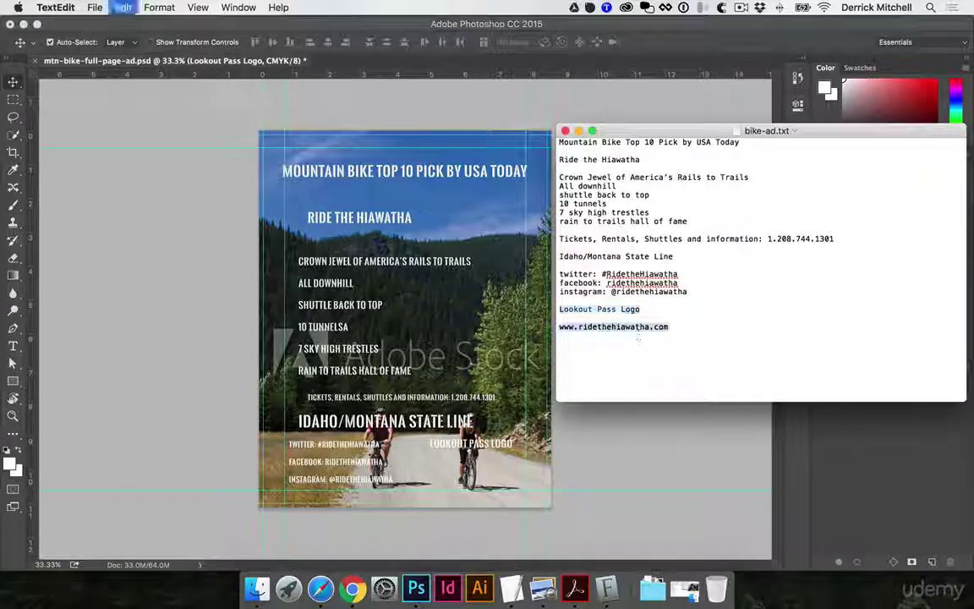
left_click(416, 587)
key("t")
left_click(433, 477)
key("super+v")
Transform the website address layer to fit beneath the Lookout Pass Logo text, and save the ad document.
left_click(13, 82)
key("super+t")
left_click_drag(551, 496, 532, 513)
key("Return")
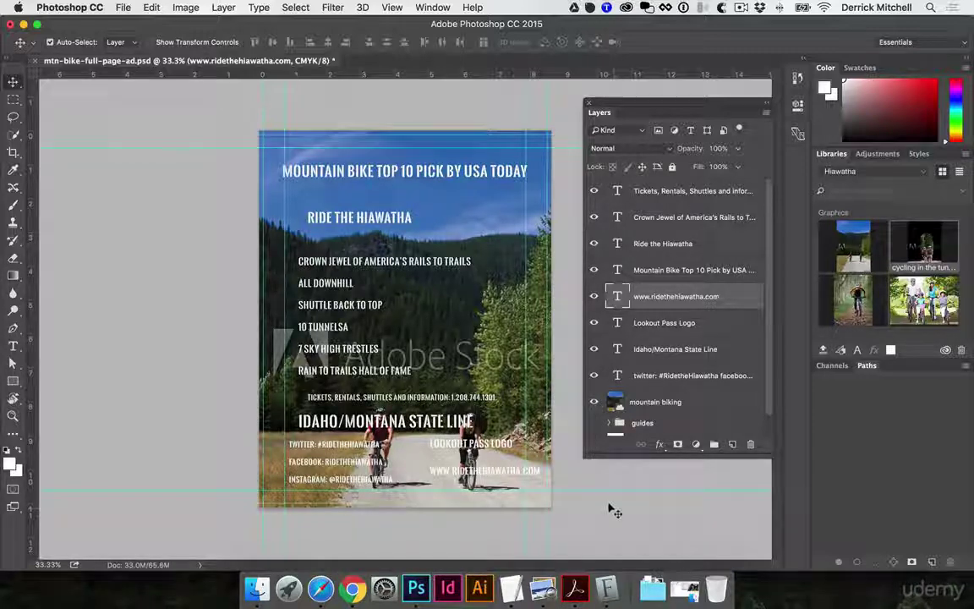
key("super+s")
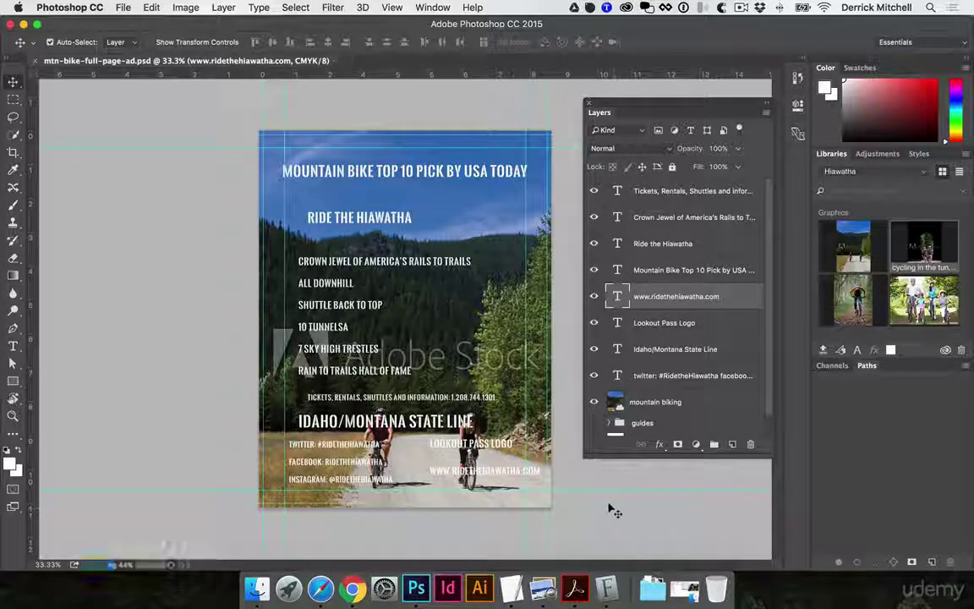